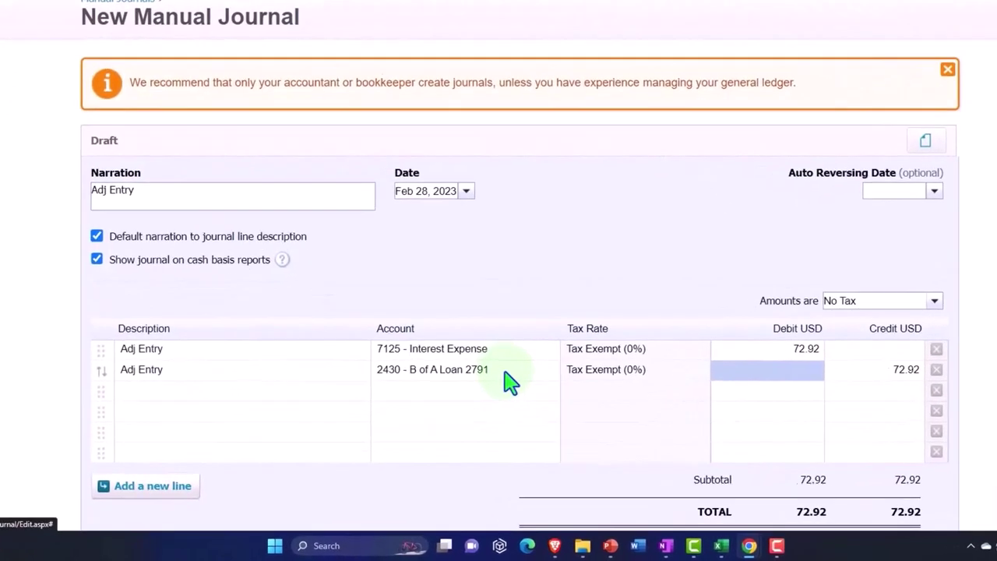
Step: Open the account list on the credit line, which now holds B of A loan, and scroll to its top
{"action": "left_click", "coordinate": [486, 410]}
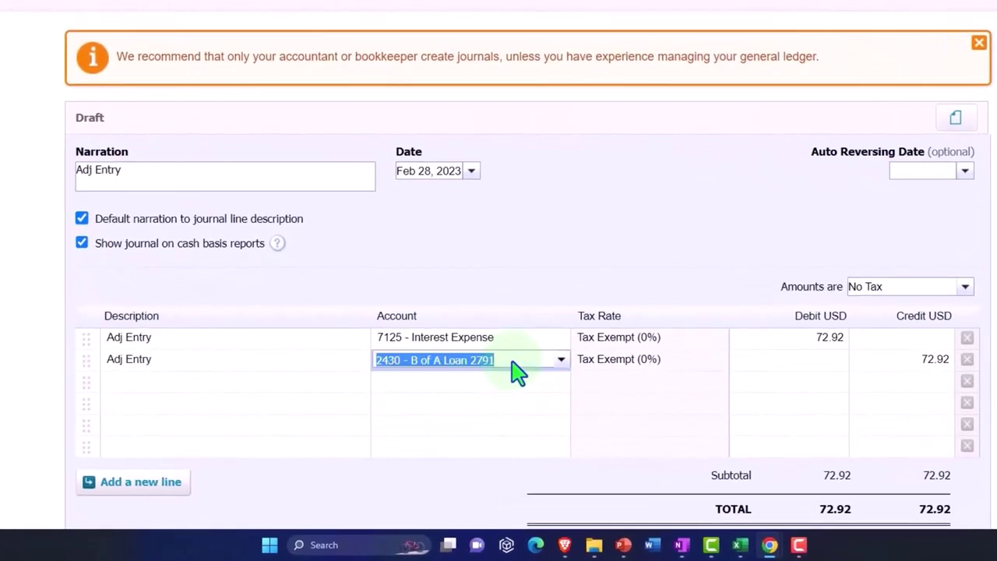
{"action": "left_click", "coordinate": [561, 360]}
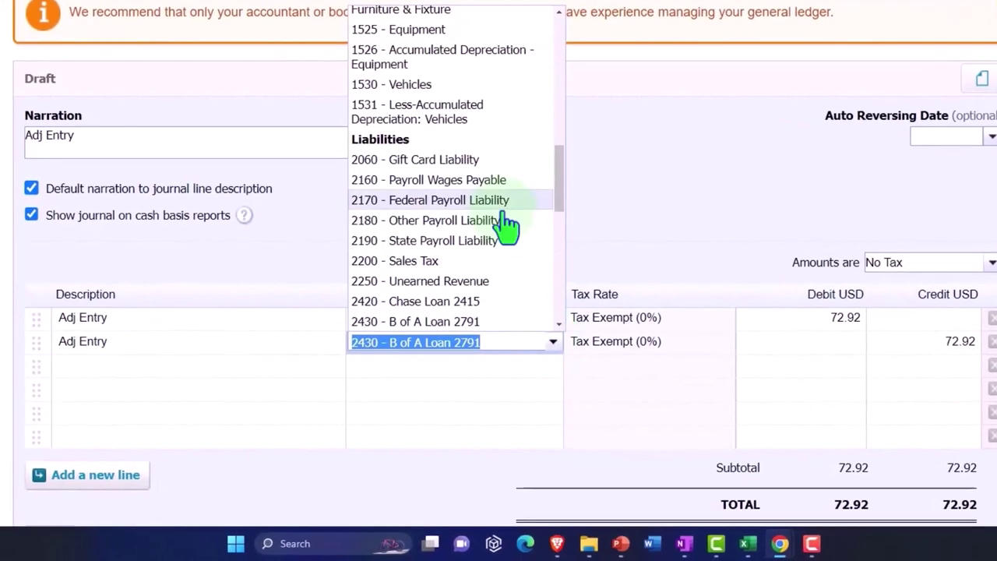
{"action": "scroll", "coordinate": [504, 226], "scroll_direction": "down", "scroll_amount": 1}
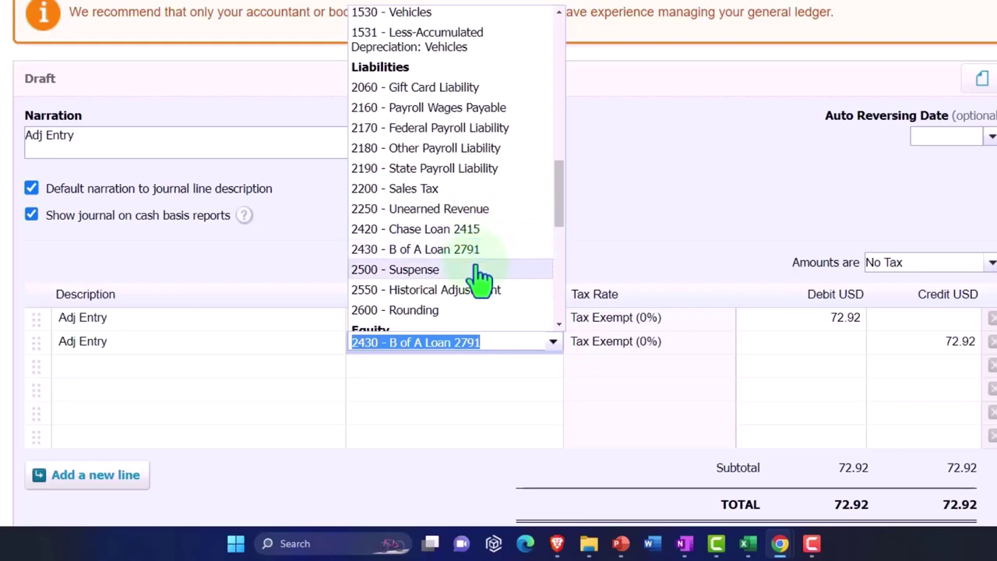
{"action": "scroll", "coordinate": [481, 276], "scroll_direction": "up", "scroll_amount": 10}
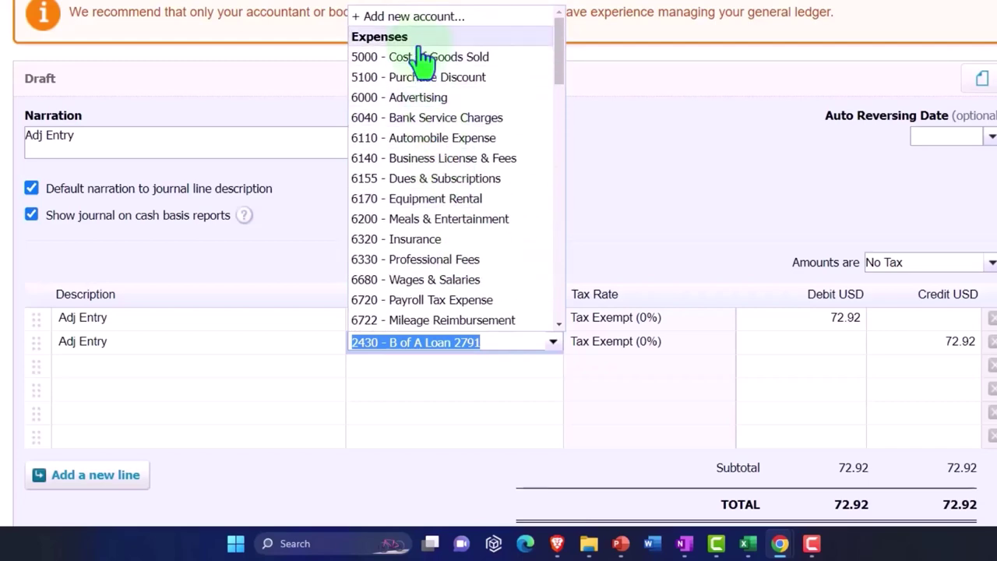
Step: Start a new account with code 2435 and set its type to Current Liability
{"action": "left_click", "coordinate": [397, 18]}
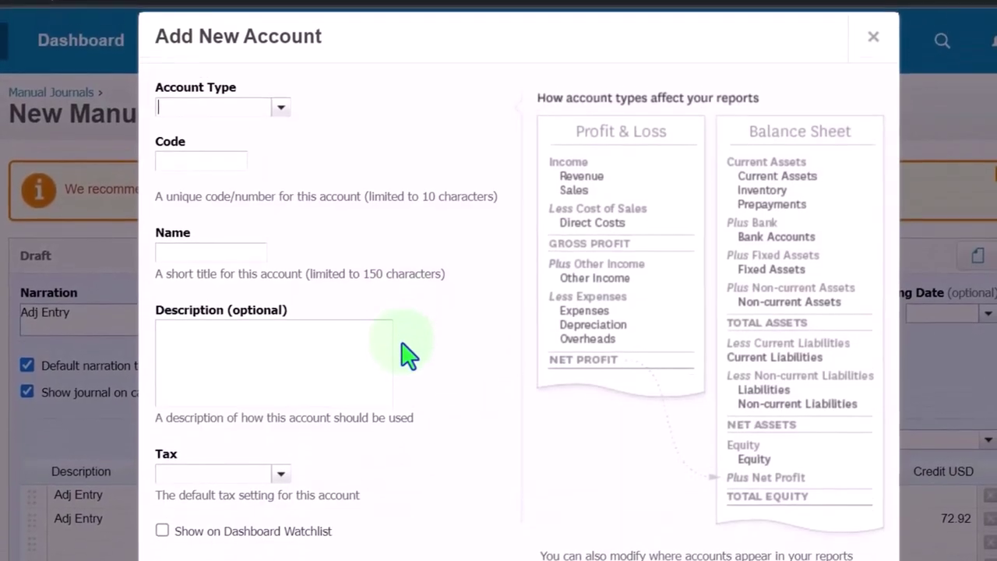
{"action": "left_click", "coordinate": [279, 150]}
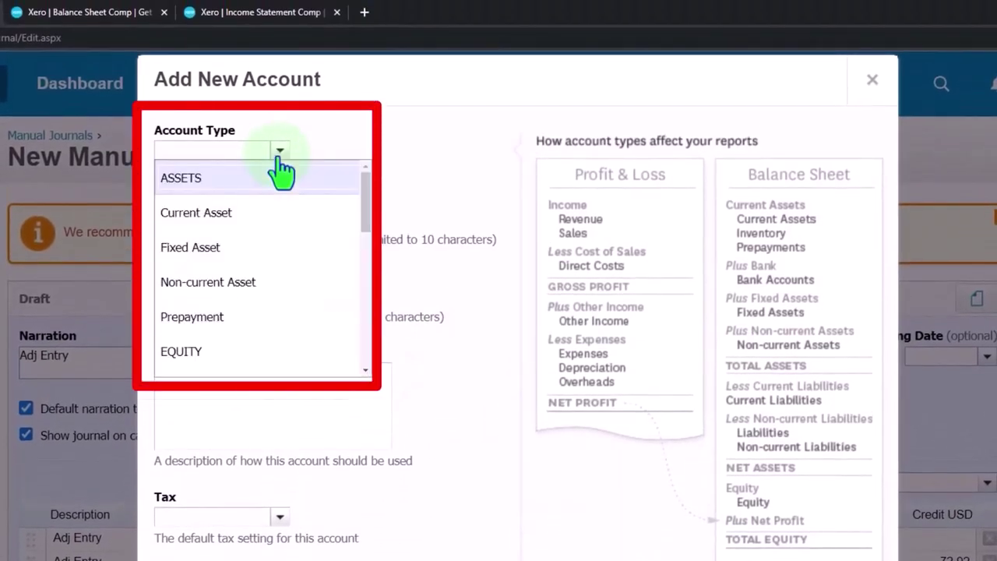
{"action": "scroll", "coordinate": [284, 234], "scroll_direction": "down", "scroll_amount": 3}
{"action": "left_click", "coordinate": [463, 245]}
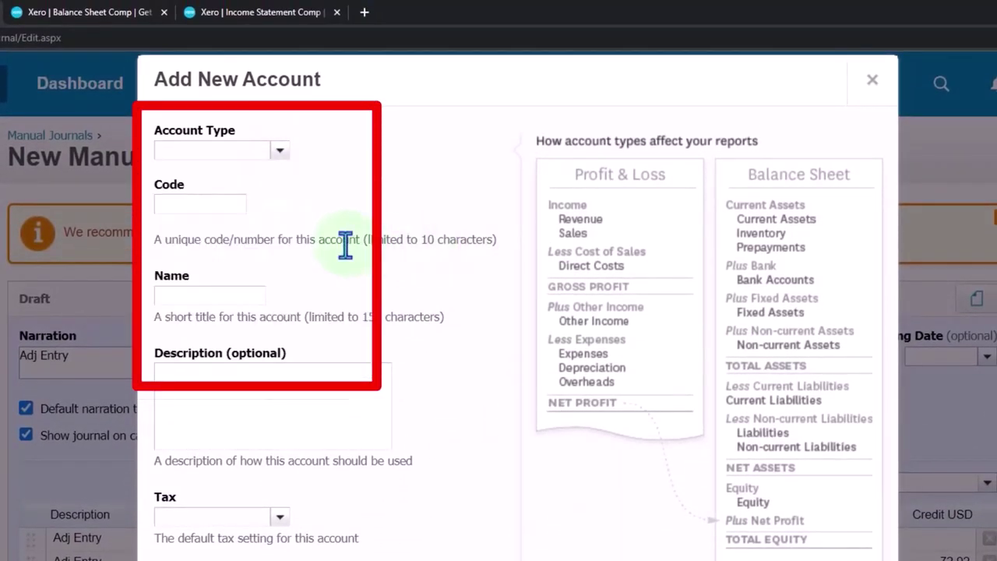
{"action": "left_click", "coordinate": [199, 204]}
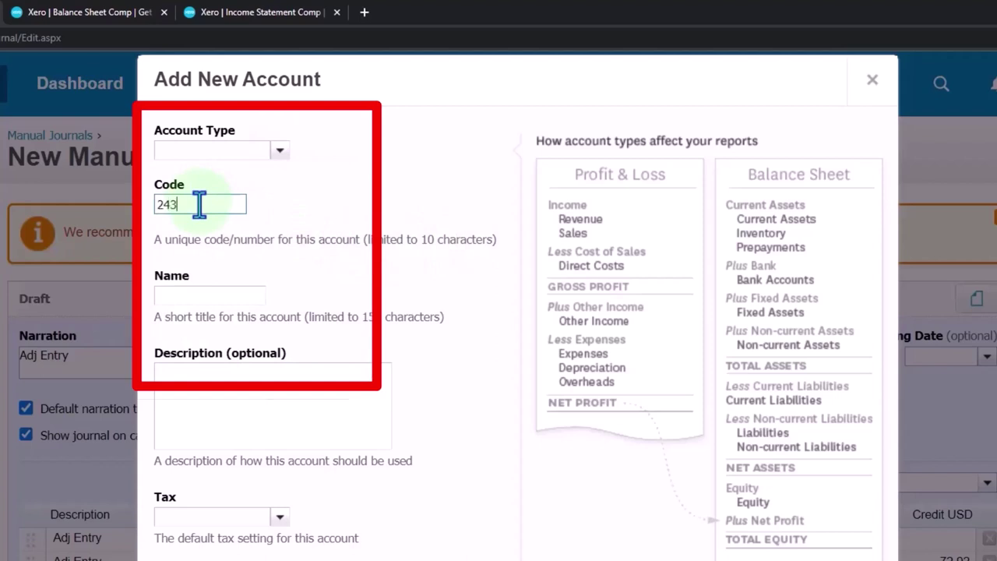
{"action": "left_click", "coordinate": [282, 153]}
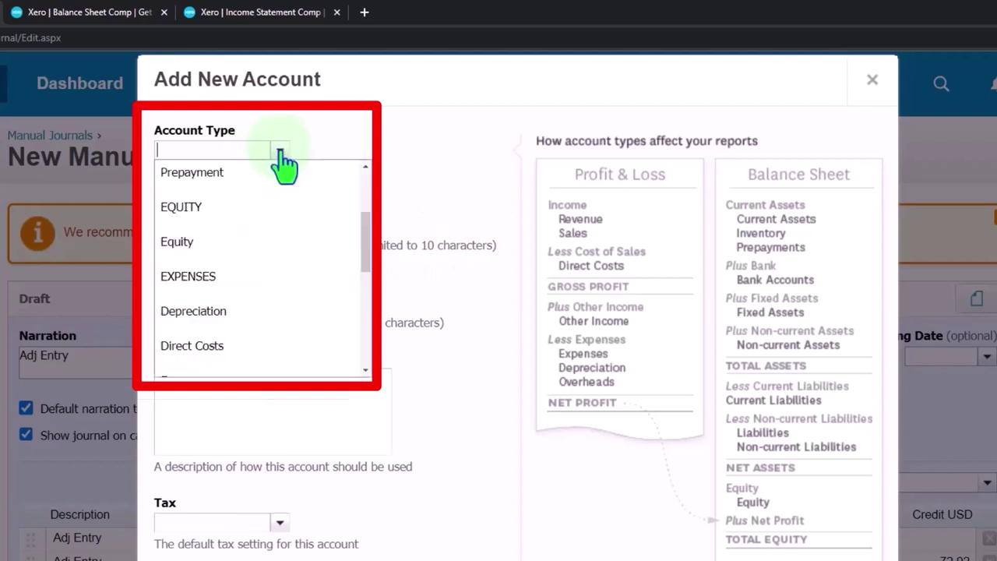
{"action": "scroll", "coordinate": [280, 226], "scroll_direction": "down", "scroll_amount": 5}
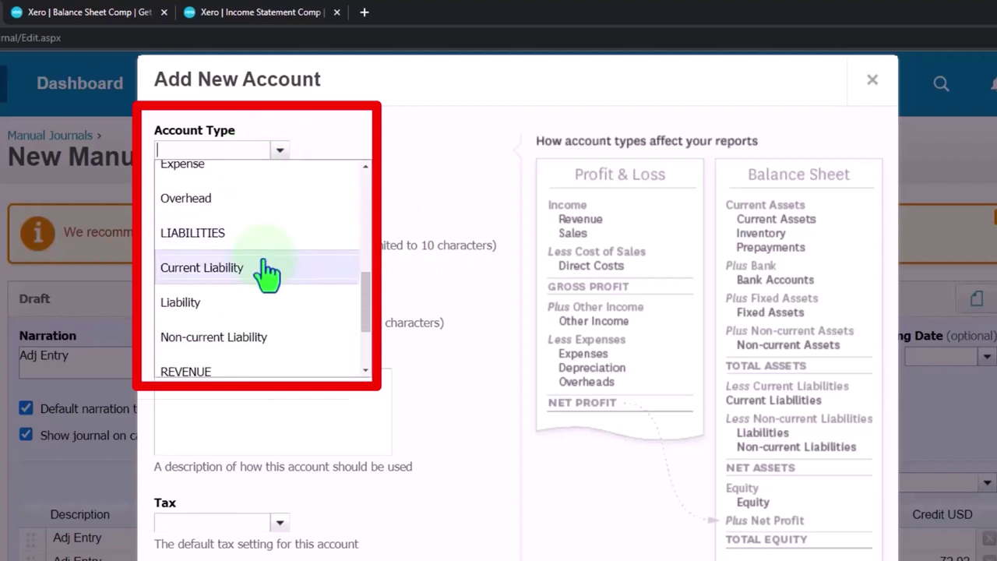
{"action": "left_click", "coordinate": [259, 269]}
Step: Name the new account 'Interest Payable', replacing the word Loan in the name
{"action": "left_click", "coordinate": [238, 301]}
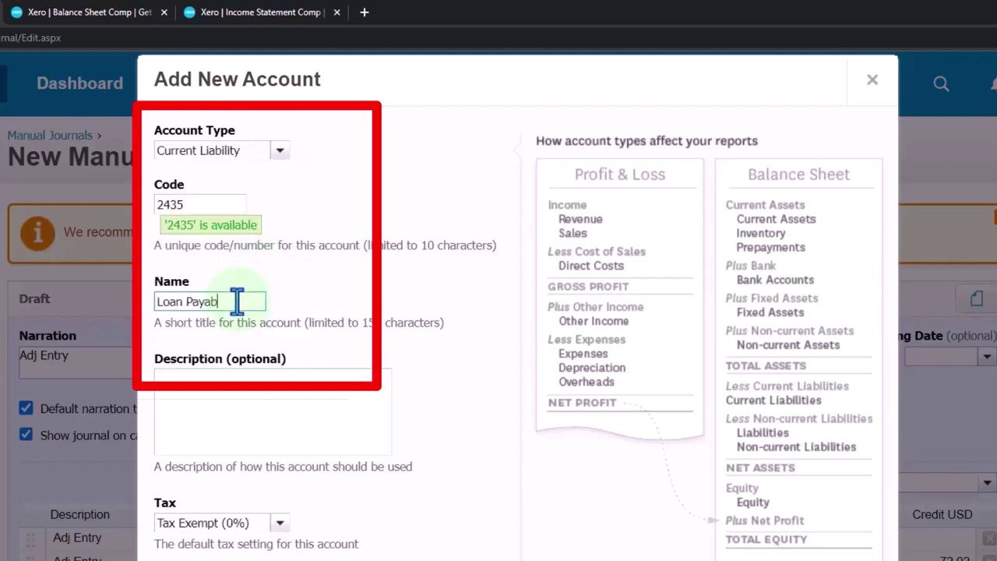
{"action": "key", "text": "Tab"}
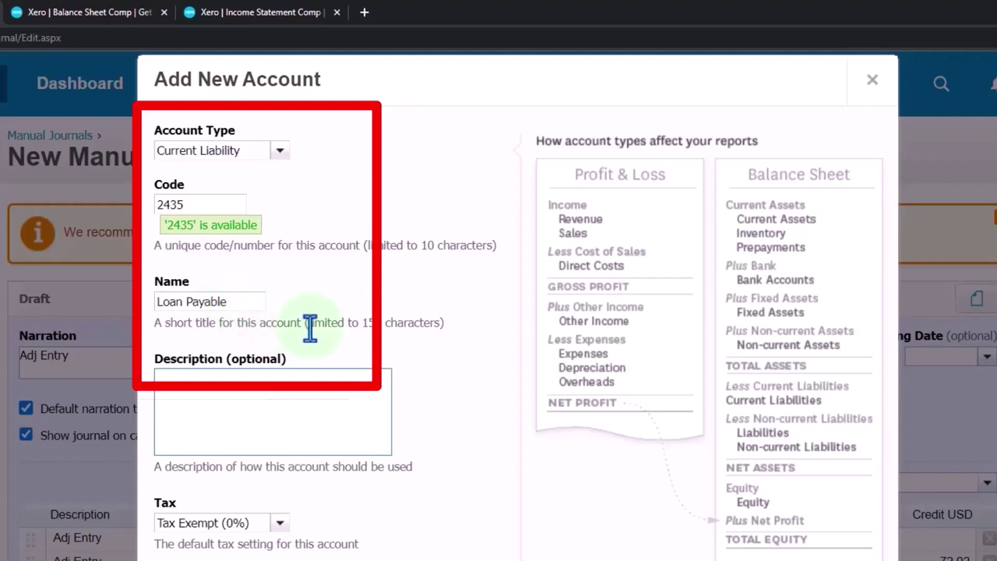
{"action": "left_click", "coordinate": [184, 302]}
{"action": "key", "text": "BackSpace"}
{"action": "key", "text": "BackSpace"}
{"action": "key", "text": "BackSpace"}
{"action": "key", "text": "BackSpace"}
{"action": "type", "text": "Interest"}
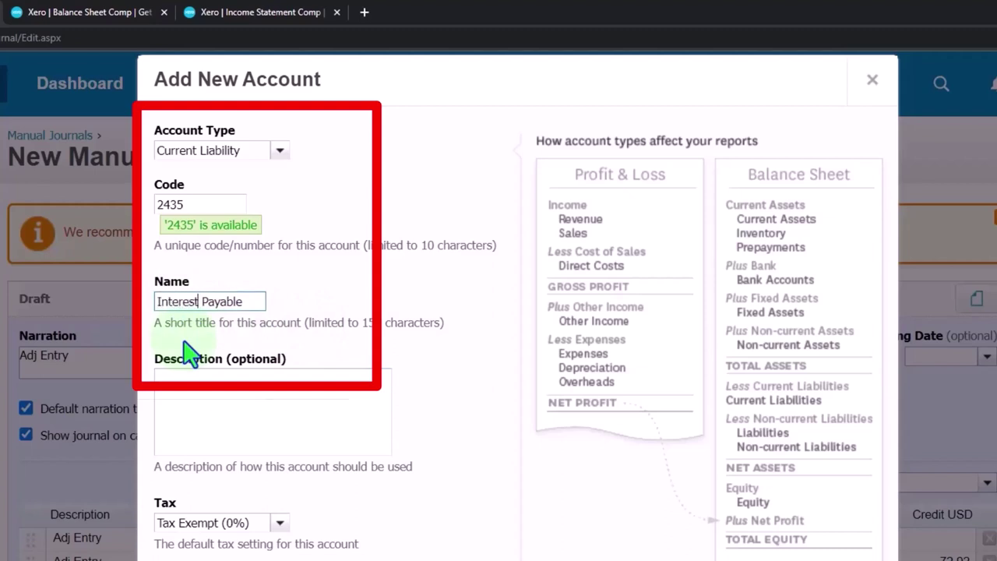
{"action": "left_click", "coordinate": [250, 446]}
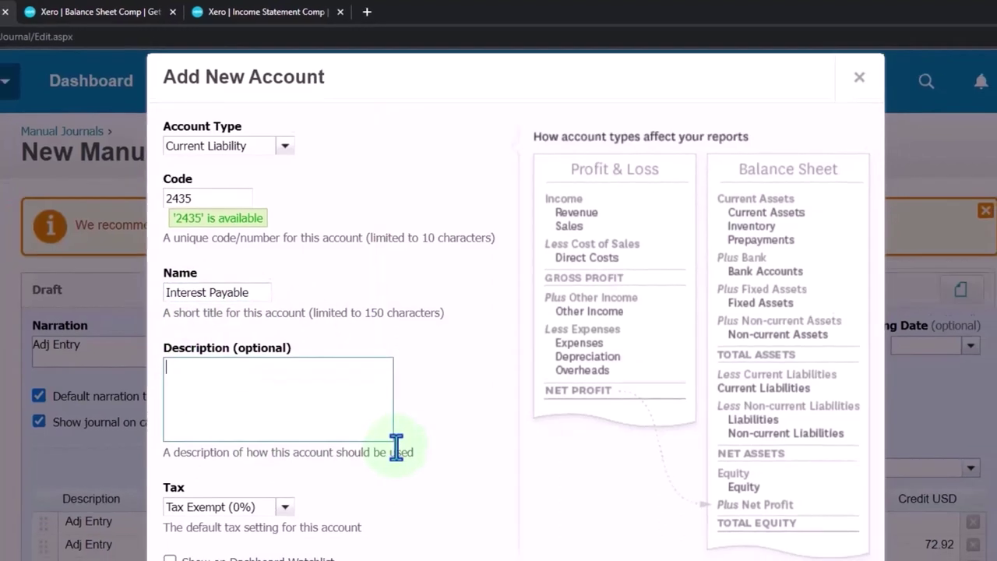
{"action": "scroll", "coordinate": [402, 405], "scroll_direction": "down", "scroll_amount": 2}
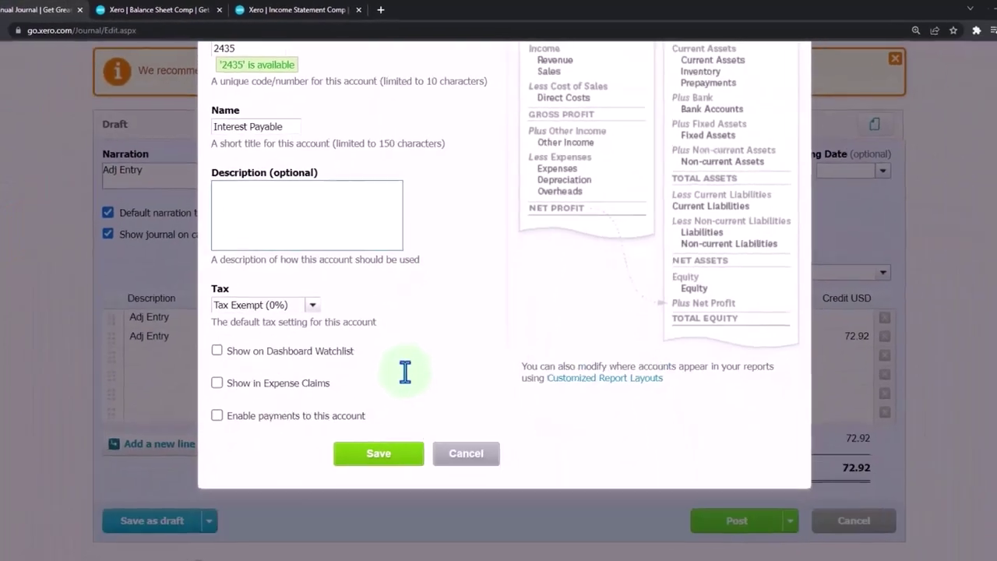
Step: Save the 2435 Interest Payable account, confirm the 72.92 credit, and post the journal
{"action": "left_click", "coordinate": [398, 453]}
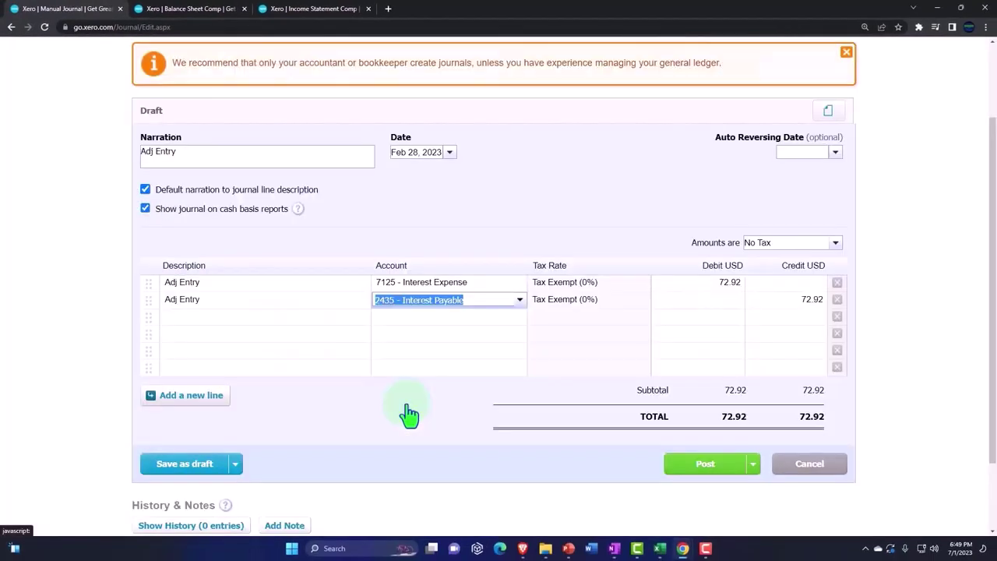
{"action": "key", "text": "Tab"}
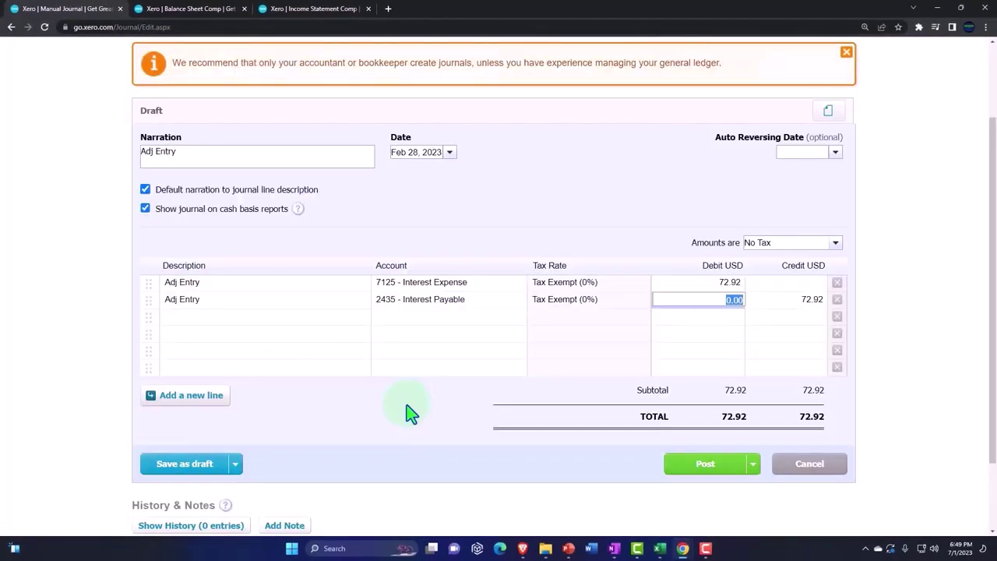
{"action": "key", "text": "Tab"}
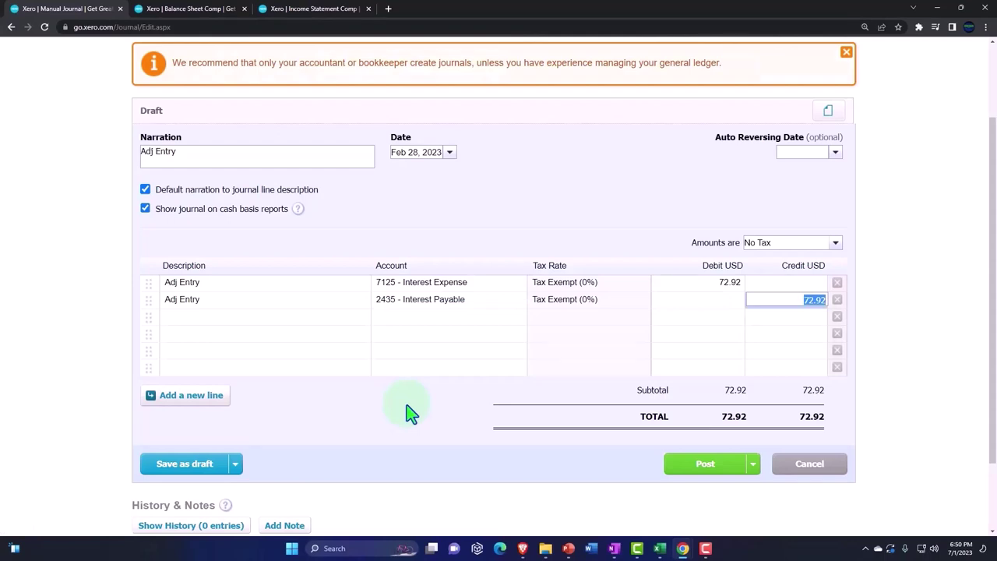
{"action": "key", "text": "Tab"}
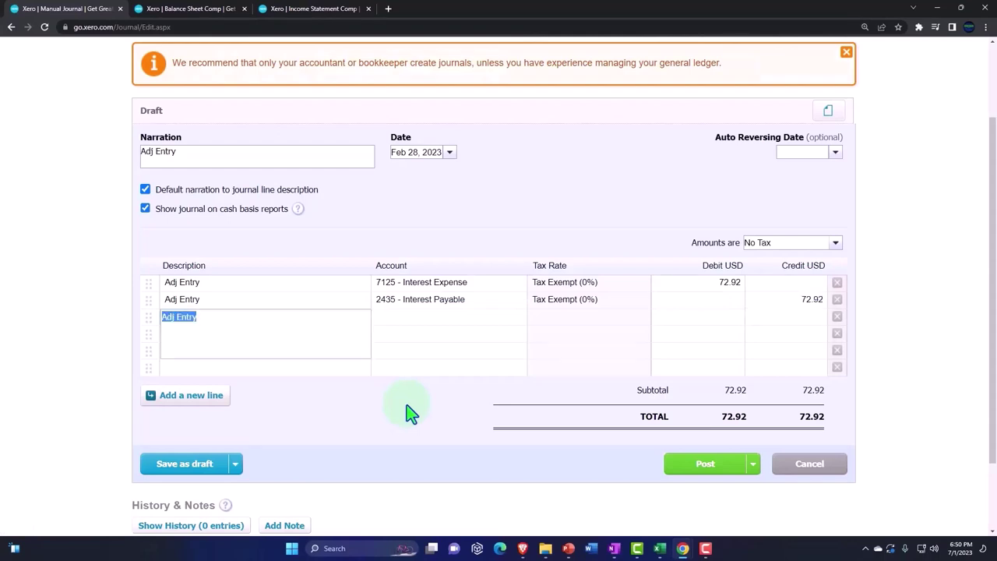
{"action": "left_click", "coordinate": [691, 471]}
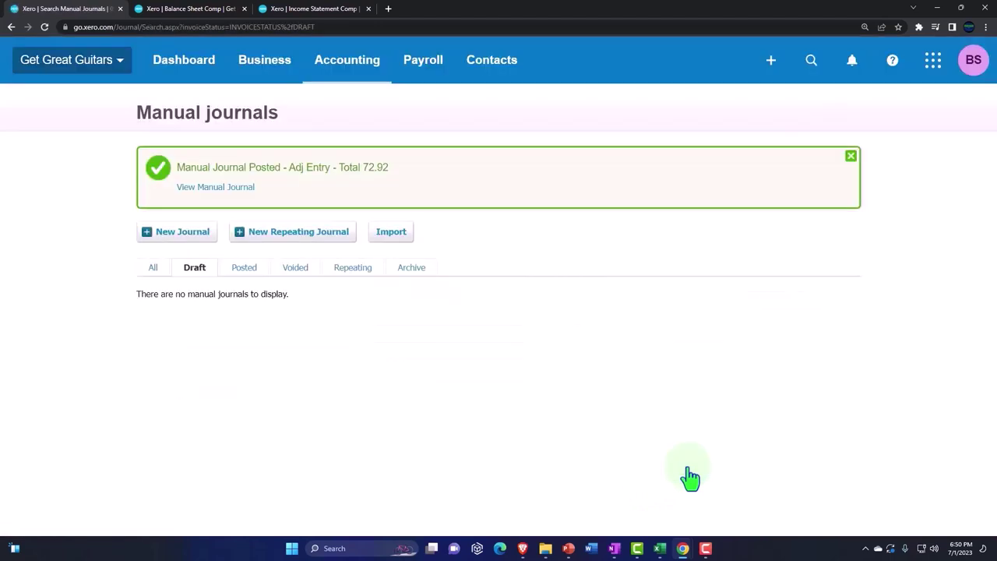
Step: Refresh the Balance Sheet Comp report so it includes the new journal
{"action": "left_click", "coordinate": [189, 9]}
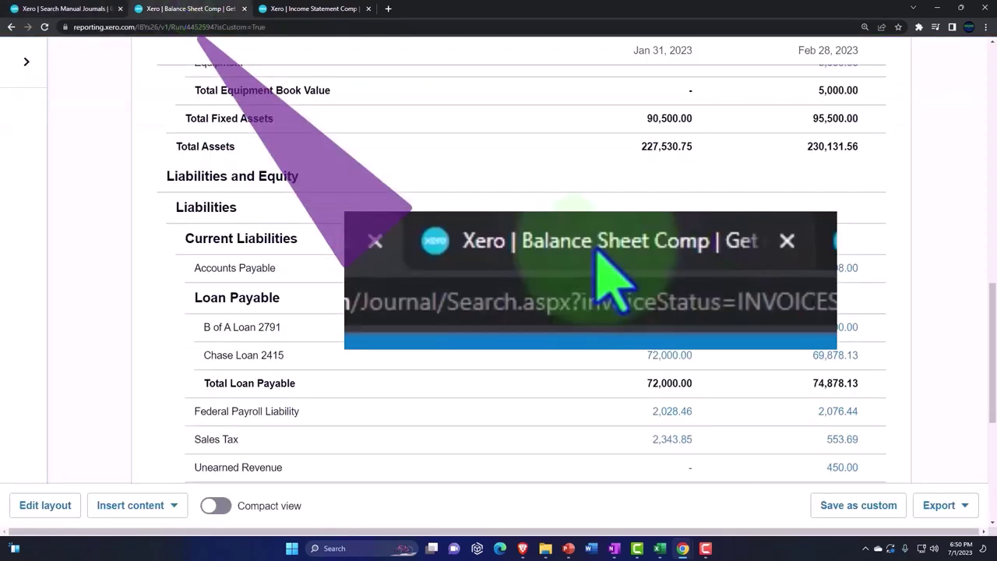
{"action": "scroll", "coordinate": [607, 296], "scroll_direction": "up", "scroll_amount": 4}
{"action": "scroll", "coordinate": [623, 347], "scroll_direction": "up", "scroll_amount": 10}
{"action": "left_click", "coordinate": [873, 194]}
Step: Drill into Interest Payable's 72.92 under Current Liabilities to list its transactions
{"action": "scroll", "coordinate": [623, 338], "scroll_direction": "down", "scroll_amount": 3}
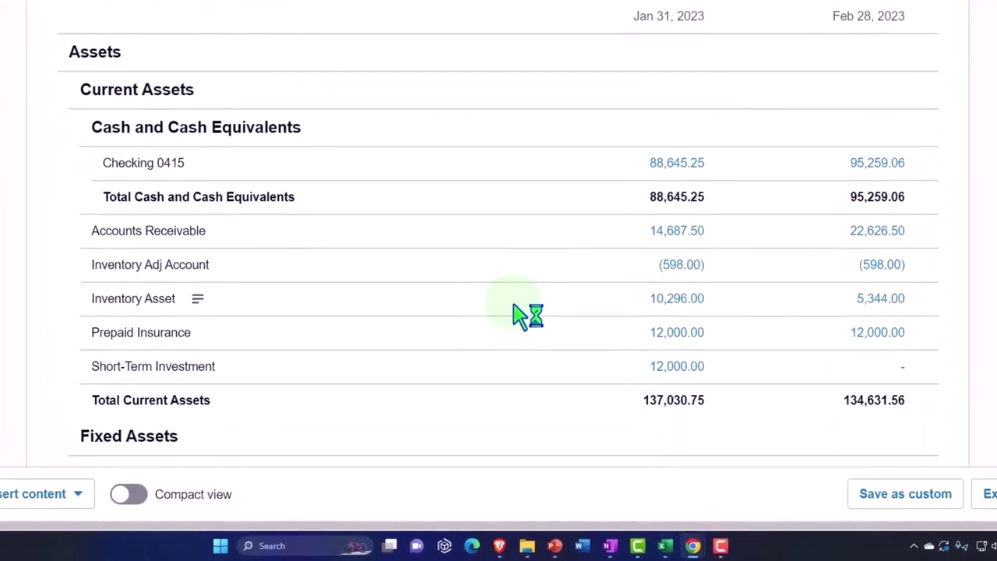
{"action": "scroll", "coordinate": [523, 306], "scroll_direction": "down", "scroll_amount": 1}
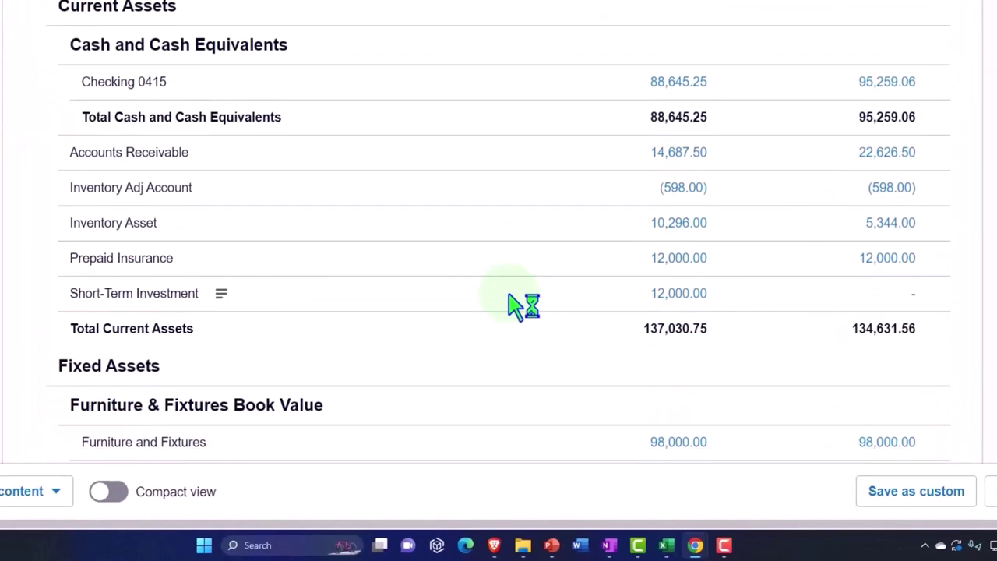
{"action": "scroll", "coordinate": [509, 297], "scroll_direction": "down", "scroll_amount": 5}
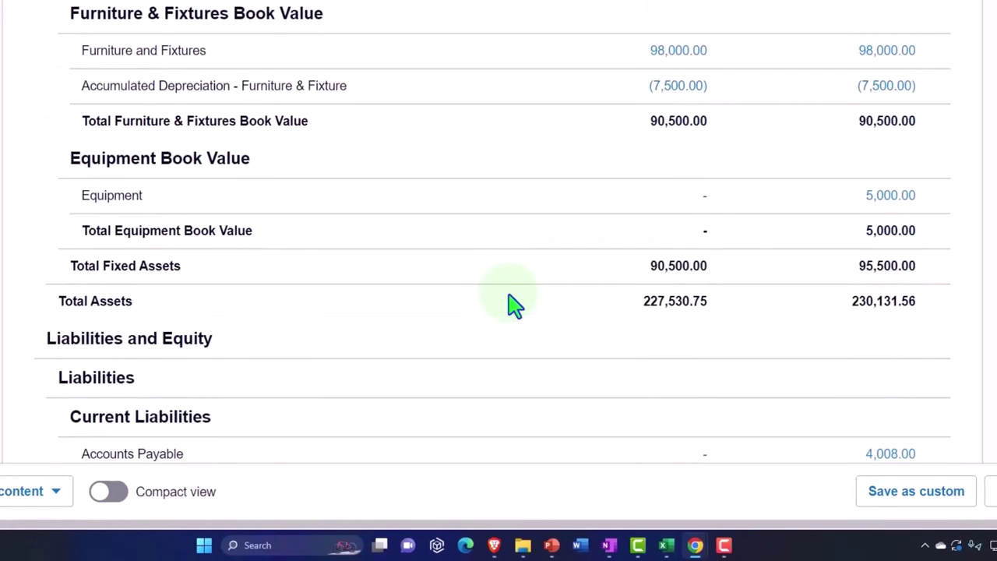
{"action": "scroll", "coordinate": [514, 304], "scroll_direction": "down", "scroll_amount": 5}
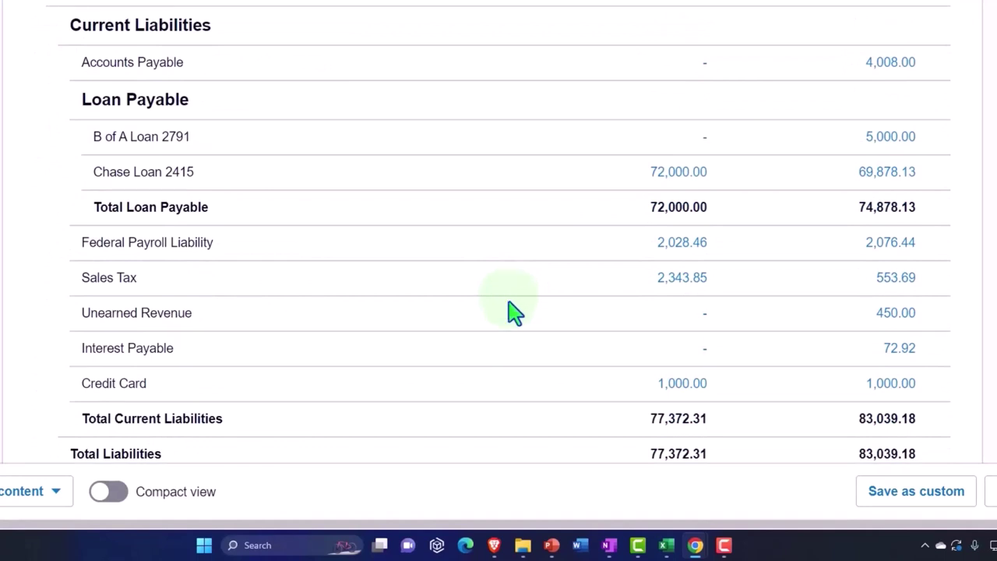
{"action": "mouse_move", "coordinate": [74, 334]}
{"action": "left_mouse_down"}
{"action": "mouse_move", "coordinate": [162, 357]}
{"action": "mouse_move", "coordinate": [890, 366]}
{"action": "left_mouse_up"}
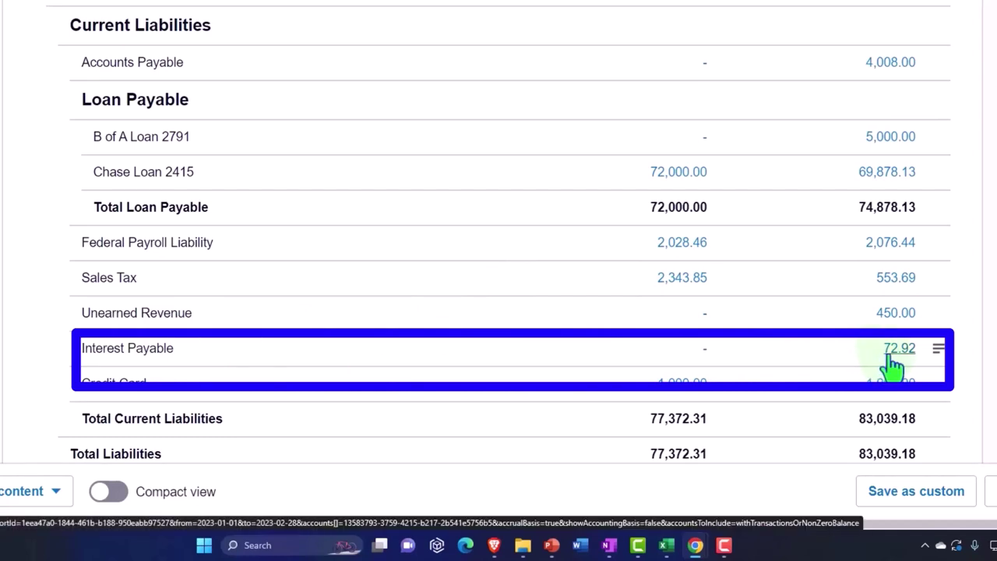
{"action": "left_click", "coordinate": [890, 355]}
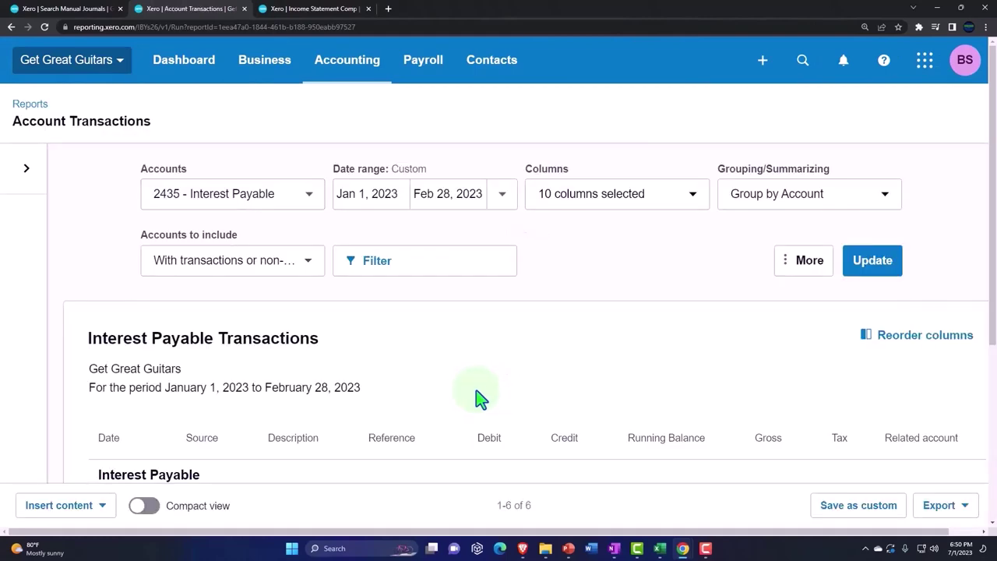
{"action": "scroll", "coordinate": [479, 399], "scroll_direction": "down", "scroll_amount": 2}
{"action": "scroll", "coordinate": [479, 399], "scroll_direction": "down", "scroll_amount": 1}
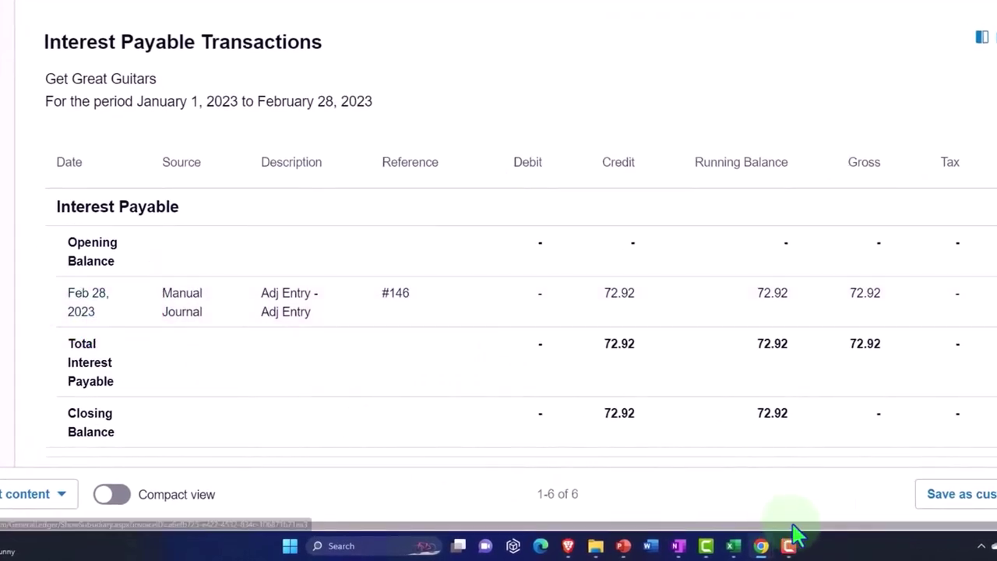
Step: Check the 72.92 Interest Expense amount in the Excel amortization workbook, then return to Xero
{"action": "left_click", "coordinate": [734, 510]}
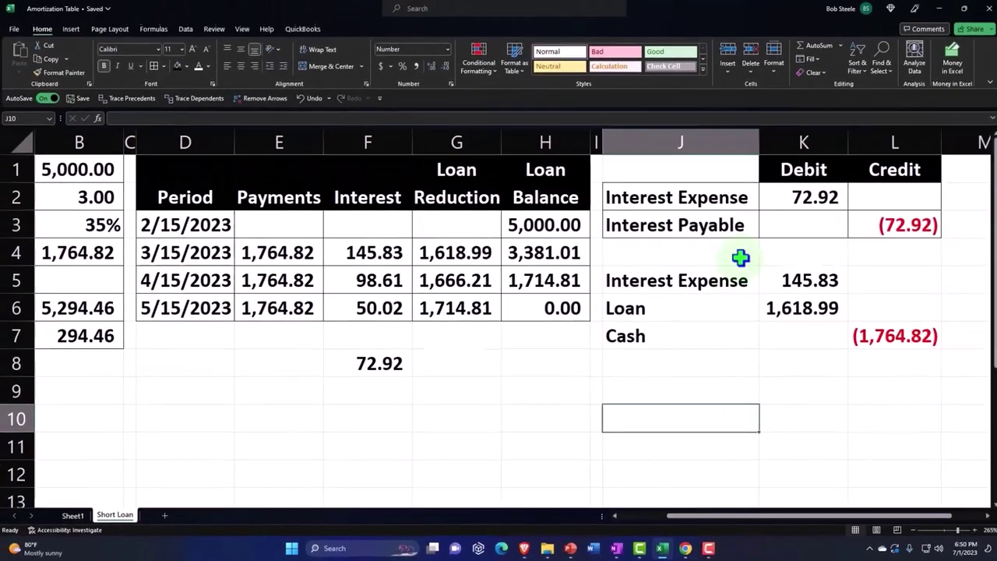
{"action": "left_click", "coordinate": [799, 199]}
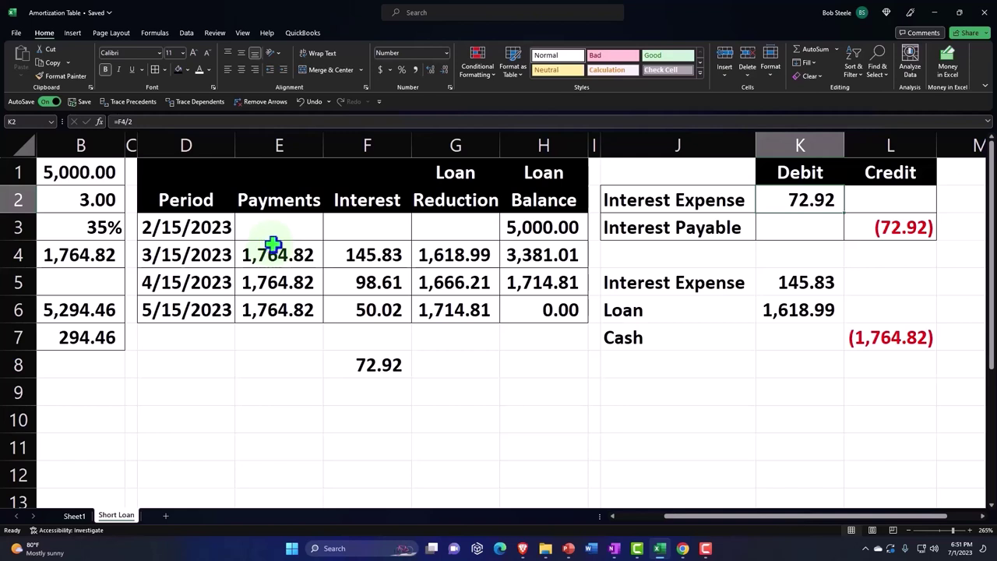
{"action": "mouse_move", "coordinate": [684, 550]}
{"action": "left_click", "coordinate": [639, 489]}
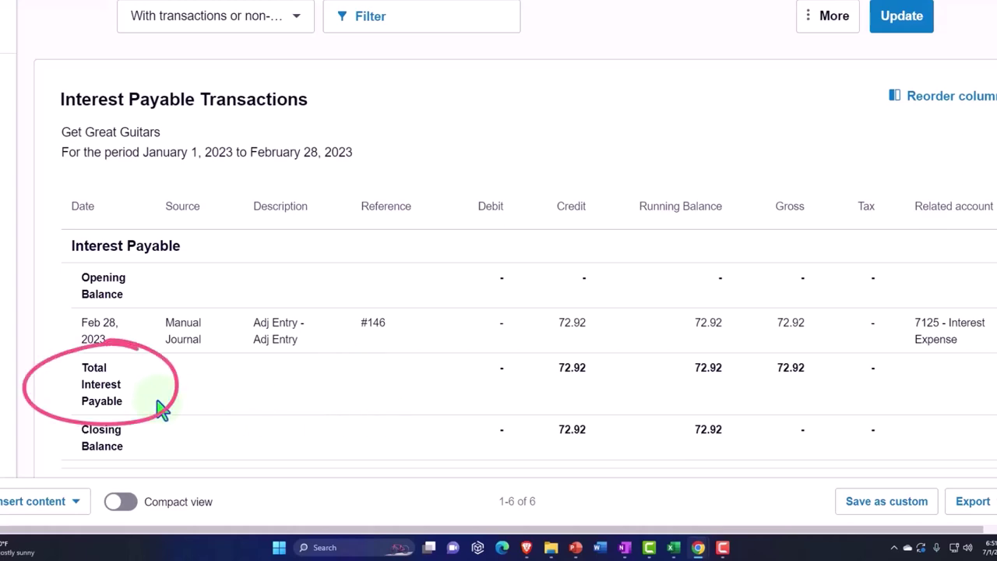
Step: Refresh the Income Statement Comp report and open February's 668.51 Interest Expense transactions
{"action": "scroll", "coordinate": [160, 409], "scroll_direction": "up", "scroll_amount": 5}
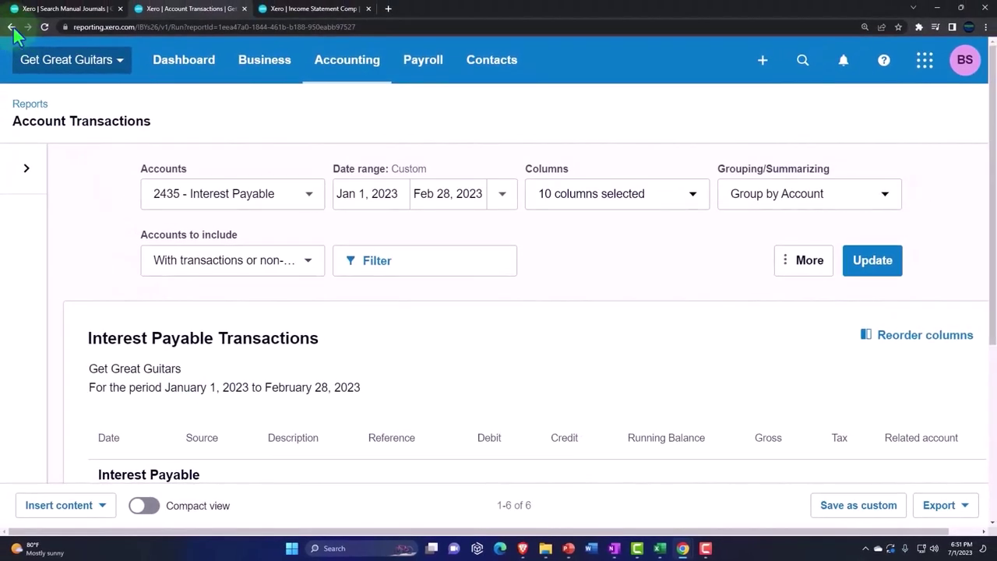
{"action": "left_click", "coordinate": [11, 28]}
{"action": "left_click", "coordinate": [290, 8]}
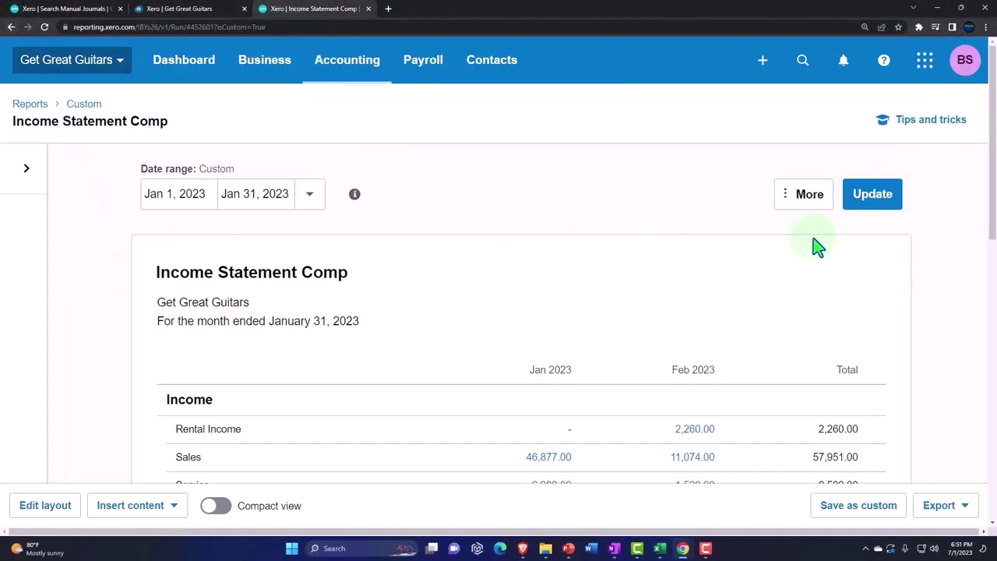
{"action": "left_click", "coordinate": [873, 196]}
{"action": "scroll", "coordinate": [681, 439], "scroll_direction": "down", "scroll_amount": 2}
{"action": "scroll", "coordinate": [679, 432], "scroll_direction": "down", "scroll_amount": 5}
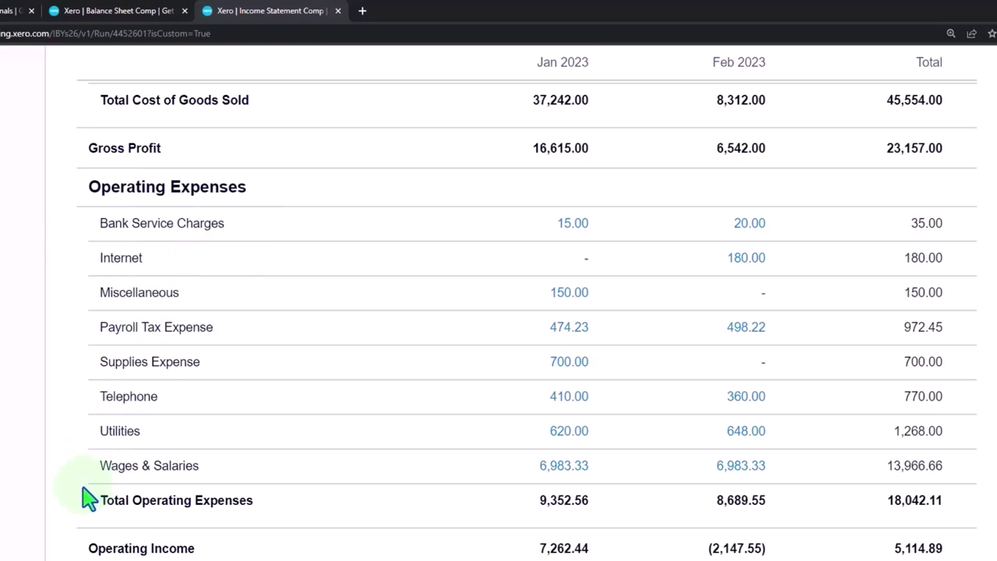
{"action": "scroll", "coordinate": [90, 498], "scroll_direction": "down", "scroll_amount": 3}
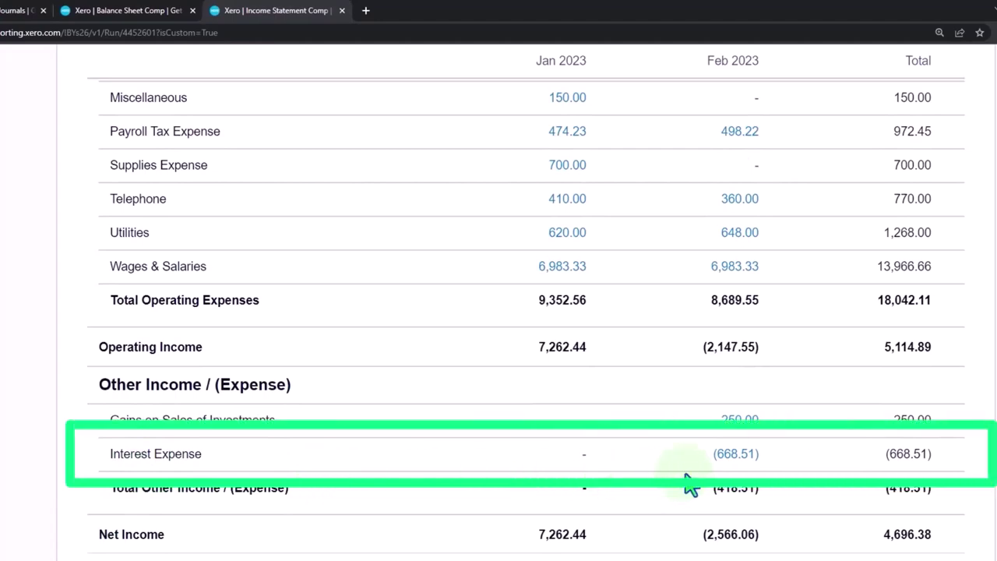
{"action": "left_click", "coordinate": [735, 453]}
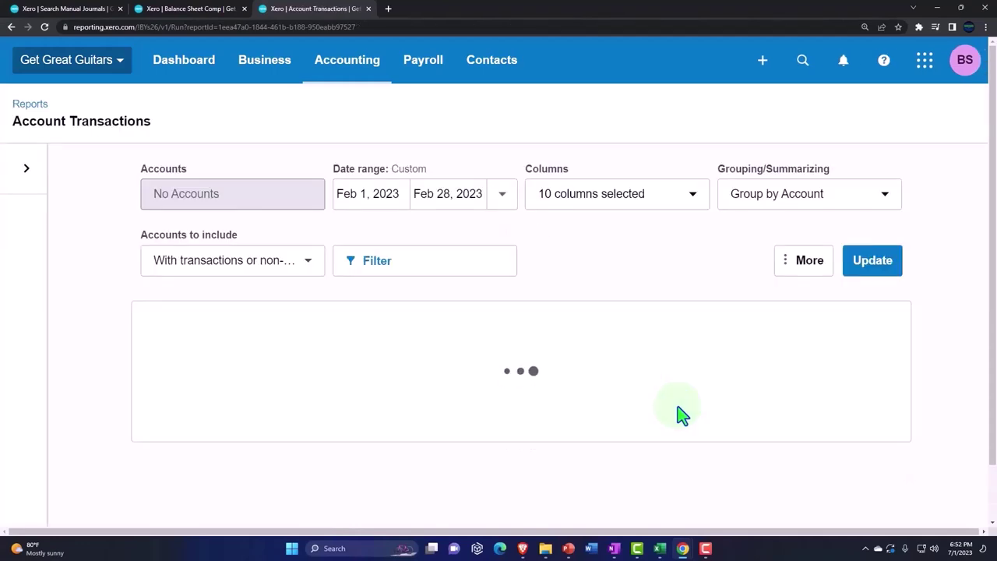
Step: Review February's Interest Expense transactions, including the 72.92 journal, then go back to the income statement
{"action": "scroll", "coordinate": [677, 413], "scroll_direction": "down", "scroll_amount": 5}
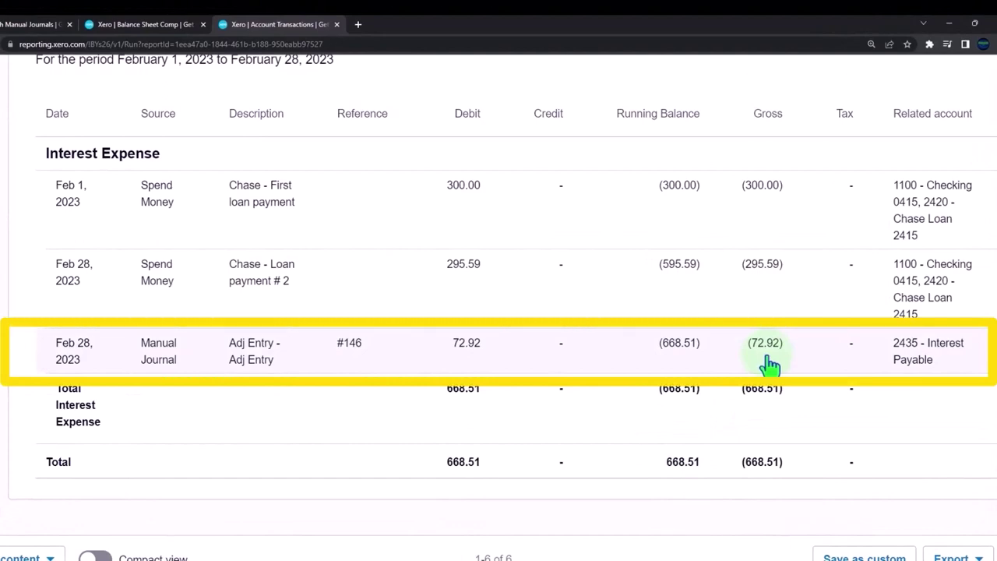
{"action": "scroll", "coordinate": [434, 483], "scroll_direction": "up", "scroll_amount": 5}
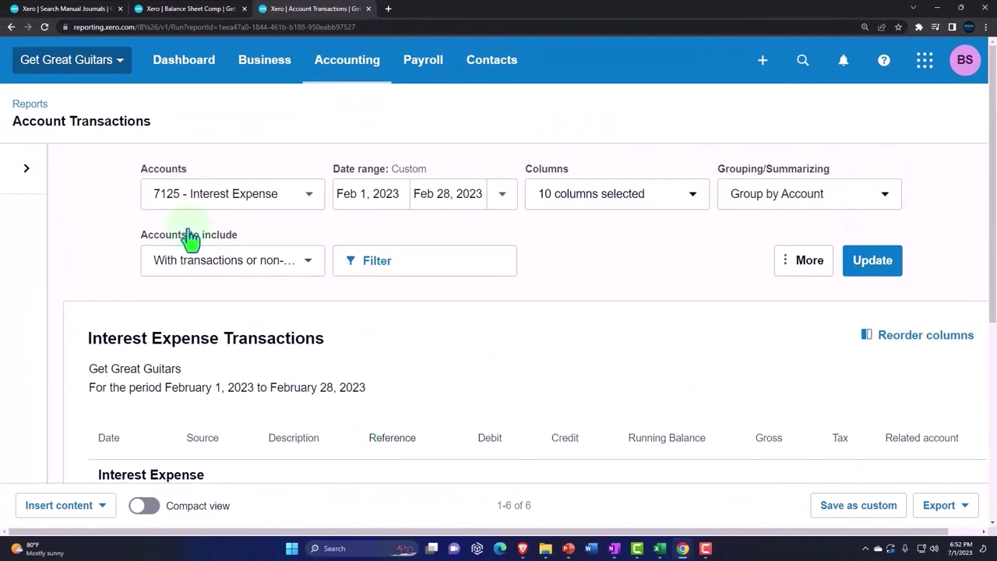
{"action": "left_click", "coordinate": [12, 27]}
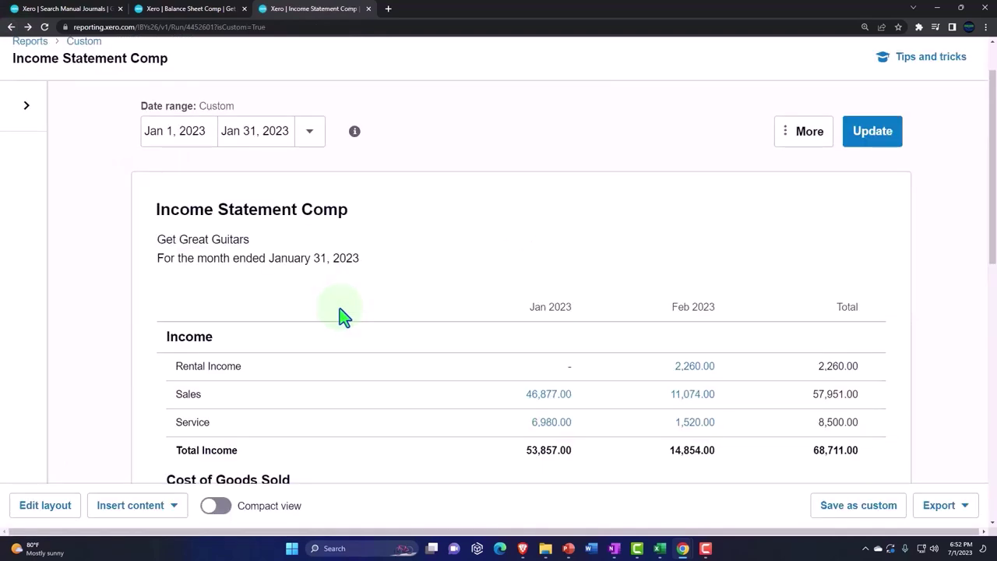
Step: Search the reports for 'jour' and open the Journal Report
{"action": "scroll", "coordinate": [344, 315], "scroll_direction": "down", "scroll_amount": 2}
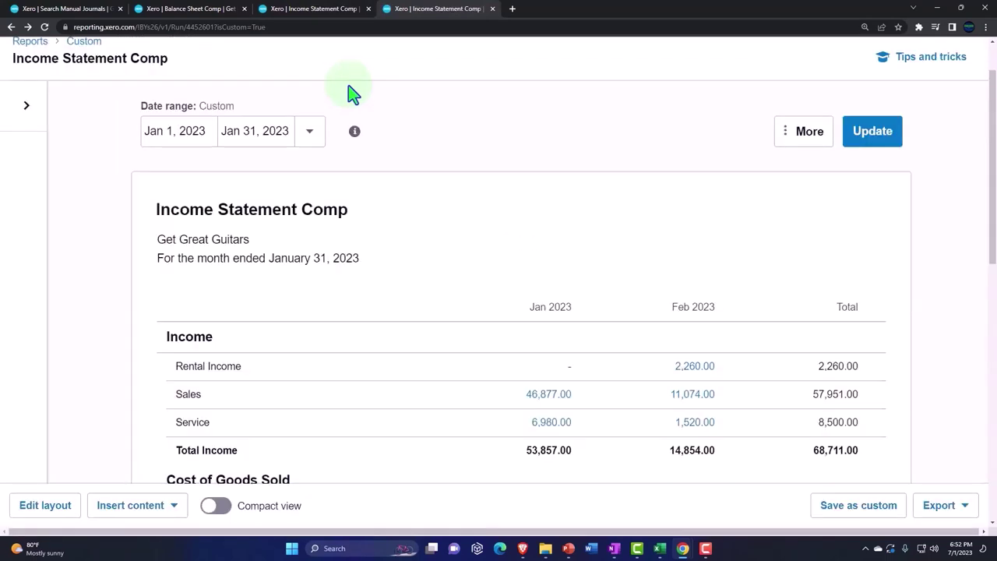
{"action": "scroll", "coordinate": [174, 124], "scroll_direction": "up", "scroll_amount": 1}
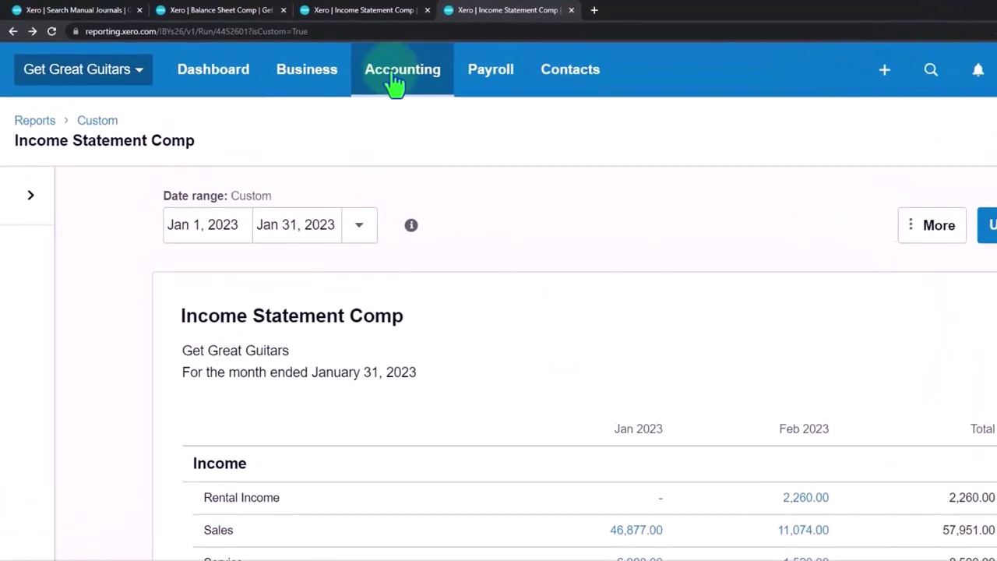
{"action": "left_click", "coordinate": [356, 70]}
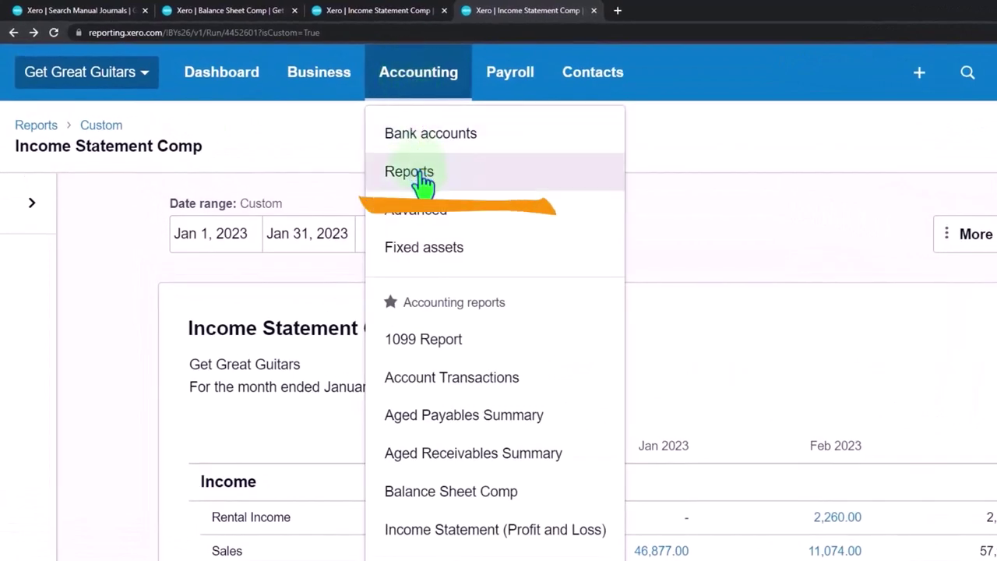
{"action": "left_click", "coordinate": [421, 181]}
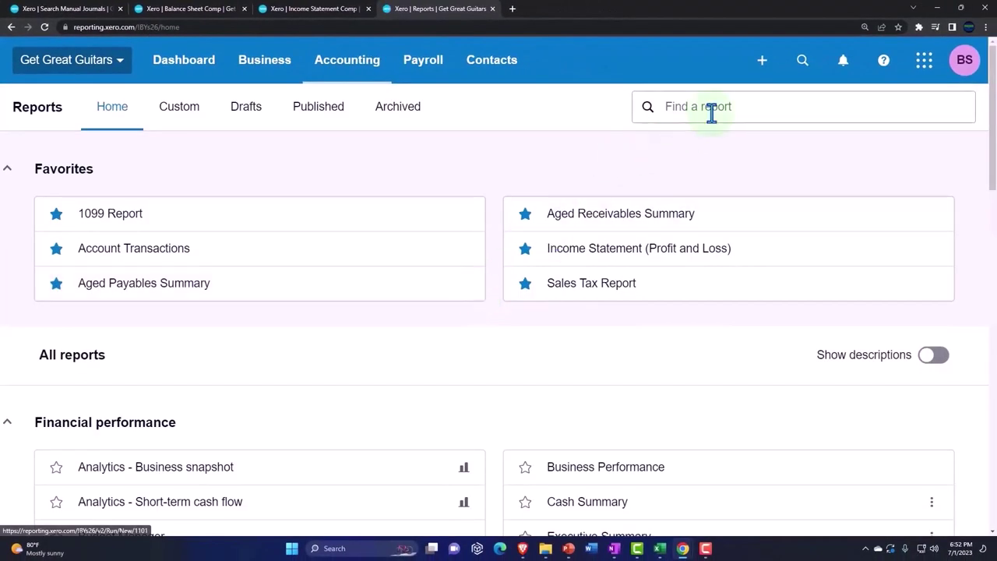
{"action": "left_click", "coordinate": [717, 109]}
{"action": "type", "text": "jour"}
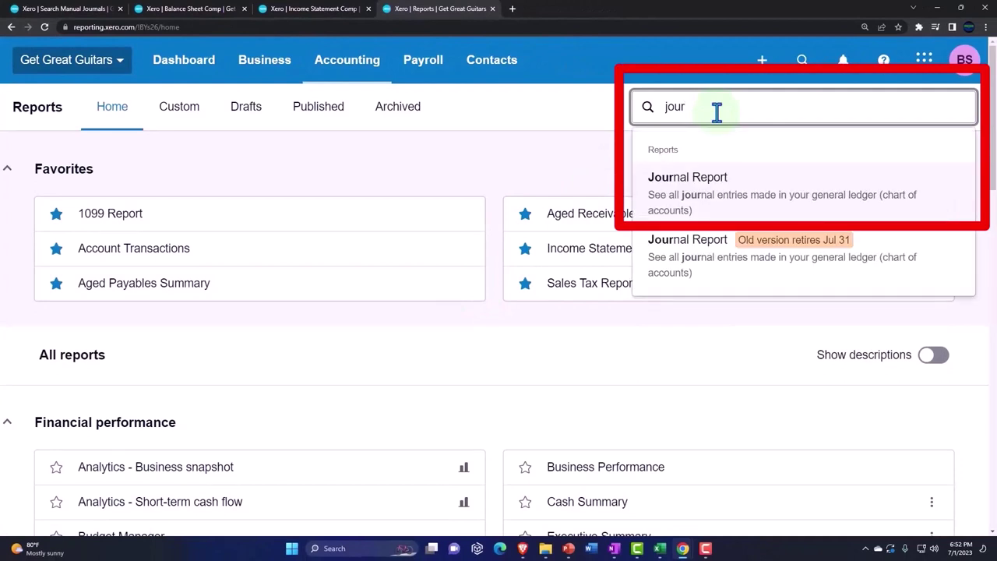
{"action": "left_click", "coordinate": [704, 199]}
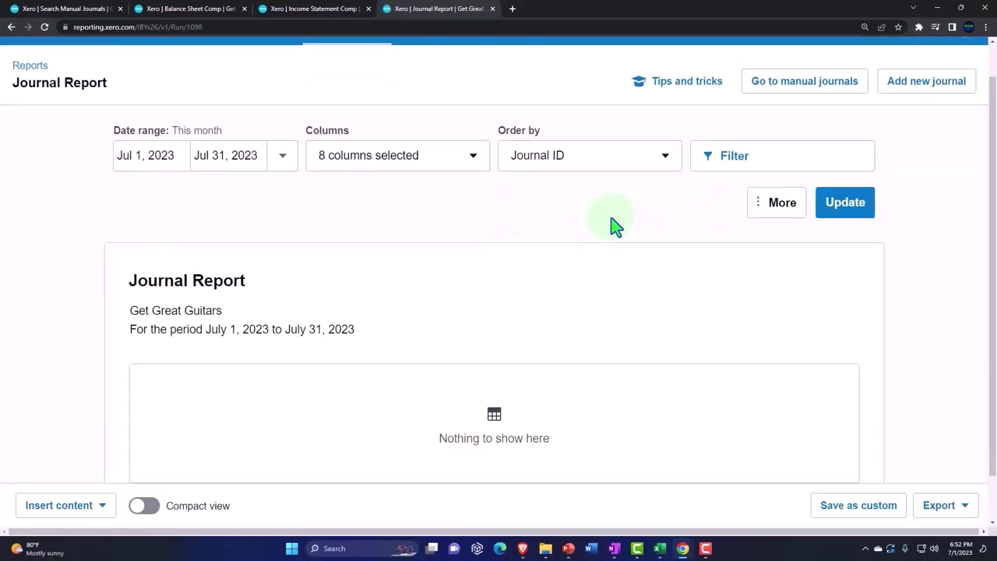
Step: Switch the Journal Report to a custom date range starting Feb 28, 2023
{"action": "left_click", "coordinate": [282, 155]}
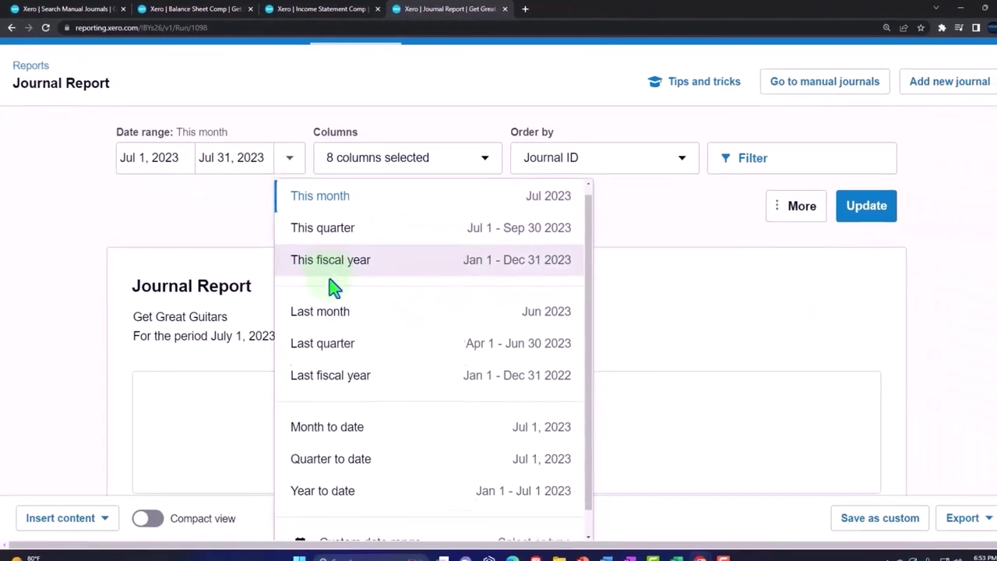
{"action": "scroll", "coordinate": [342, 499], "scroll_direction": "down", "scroll_amount": 1}
{"action": "left_click", "coordinate": [347, 515]}
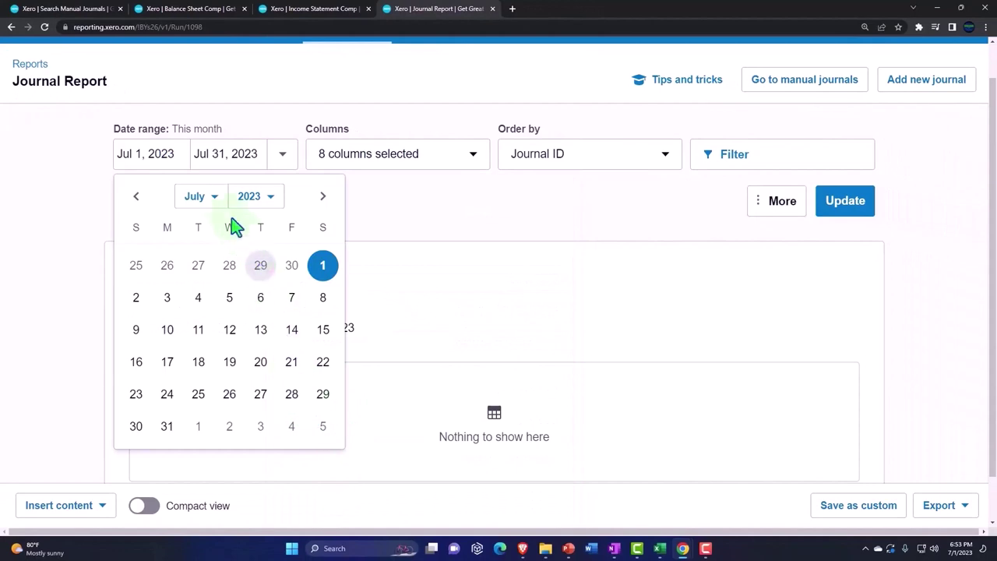
{"action": "left_click", "coordinate": [209, 198]}
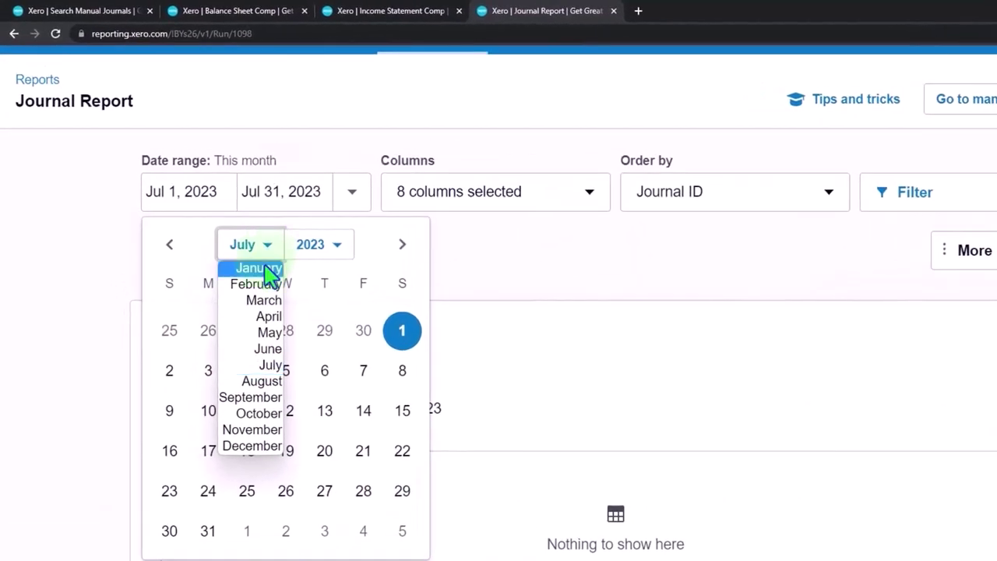
{"action": "left_click", "coordinate": [214, 213]}
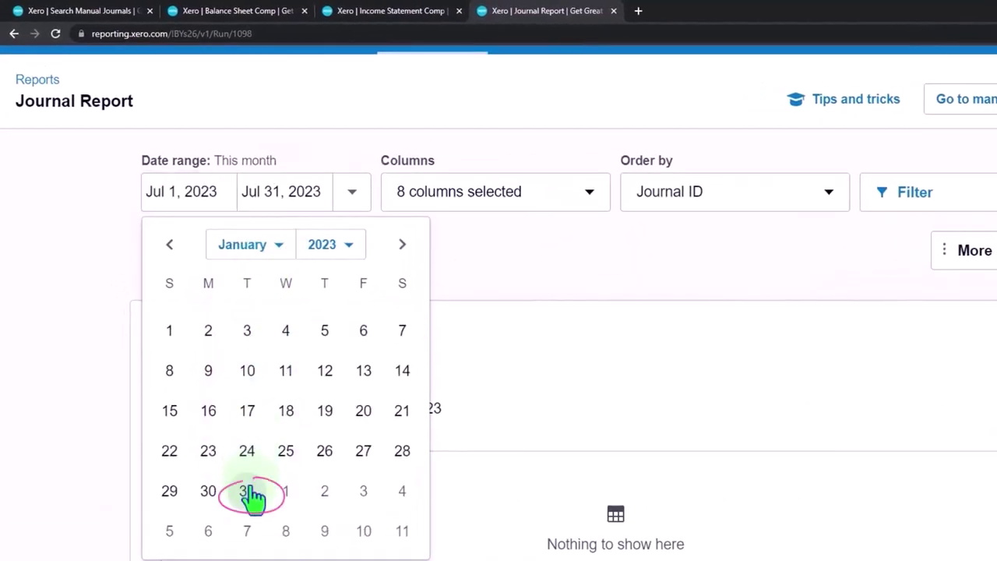
{"action": "left_click", "coordinate": [282, 247]}
{"action": "left_click", "coordinate": [273, 283]}
{"action": "left_click", "coordinate": [248, 490]}
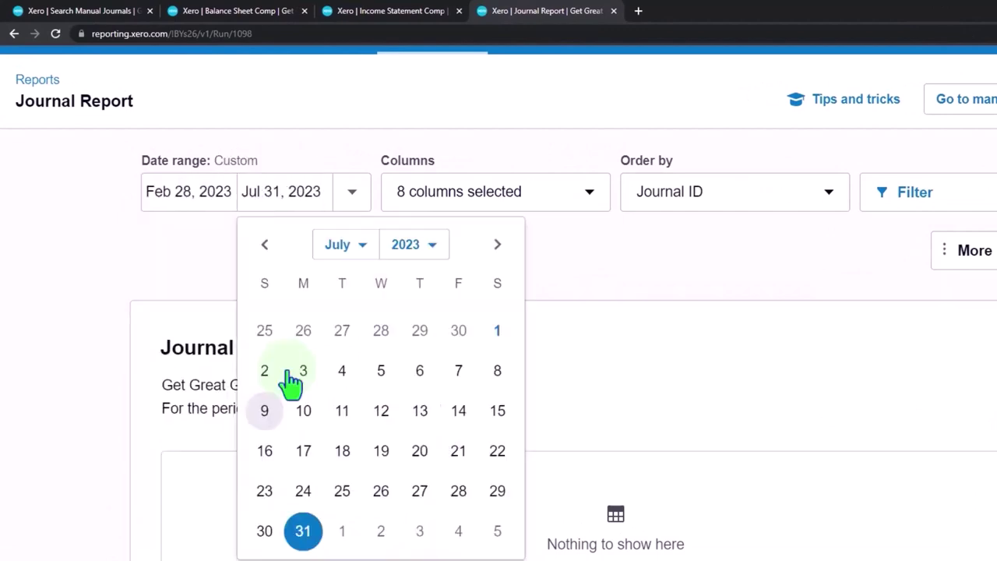
Step: Set the end date to Feb 28, 2023 and update the report
{"action": "left_click", "coordinate": [359, 248]}
{"action": "left_click", "coordinate": [351, 284]}
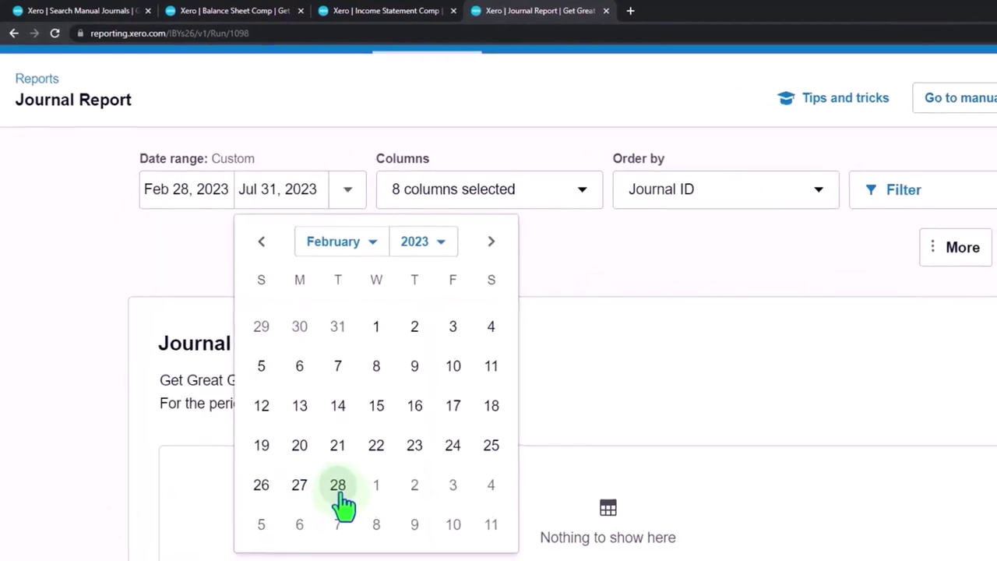
{"action": "left_click", "coordinate": [340, 490]}
{"action": "left_click", "coordinate": [847, 209]}
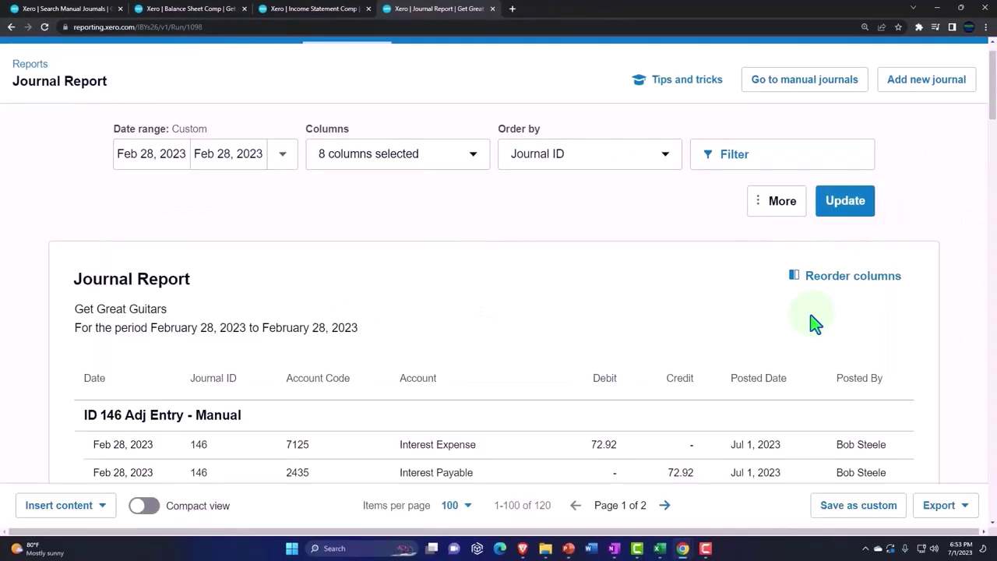
{"action": "scroll", "coordinate": [814, 320], "scroll_direction": "down", "scroll_amount": 1}
{"action": "scroll", "coordinate": [814, 320], "scroll_direction": "down", "scroll_amount": 1}
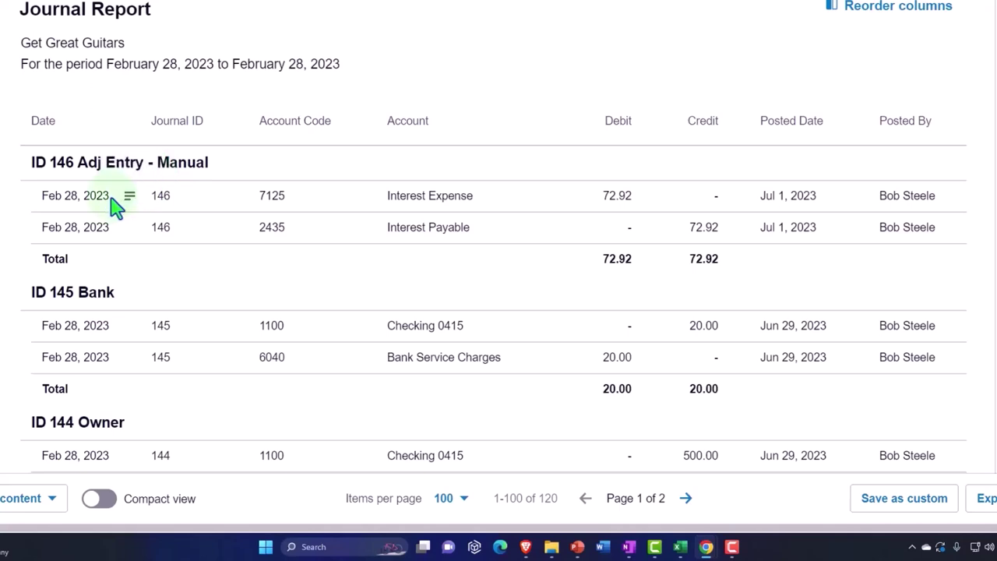
{"action": "left_click_drag", "start_coordinate": [19, 209], "coordinate": [169, 219]}
{"action": "scroll", "coordinate": [97, 265], "scroll_direction": "down", "scroll_amount": 3}
{"action": "scroll", "coordinate": [97, 257], "scroll_direction": "up", "scroll_amount": 3}
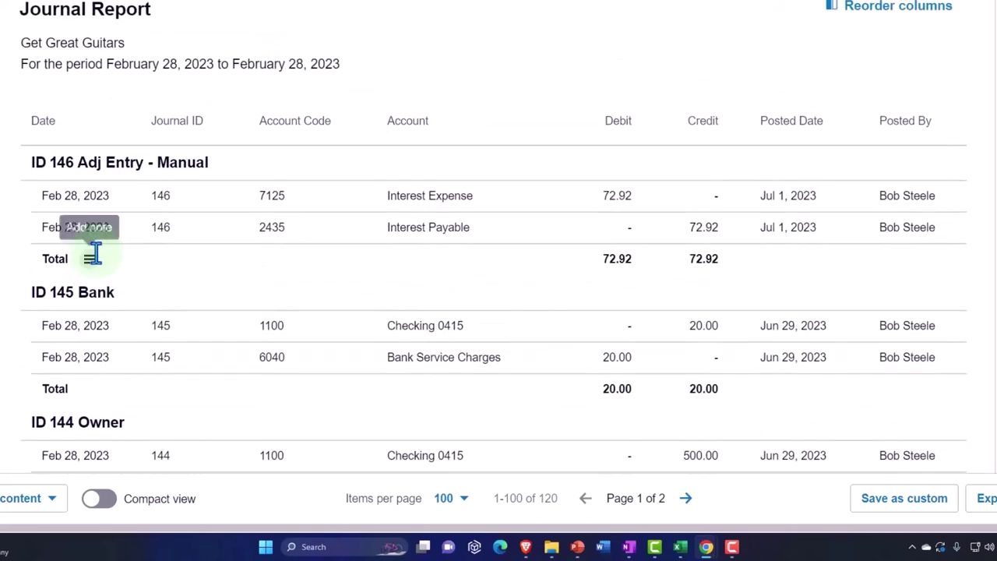
{"action": "mouse_move", "coordinate": [8, 185]}
{"action": "left_mouse_down"}
{"action": "mouse_move", "coordinate": [29, 249]}
{"action": "mouse_move", "coordinate": [22, 227]}
{"action": "left_mouse_up"}
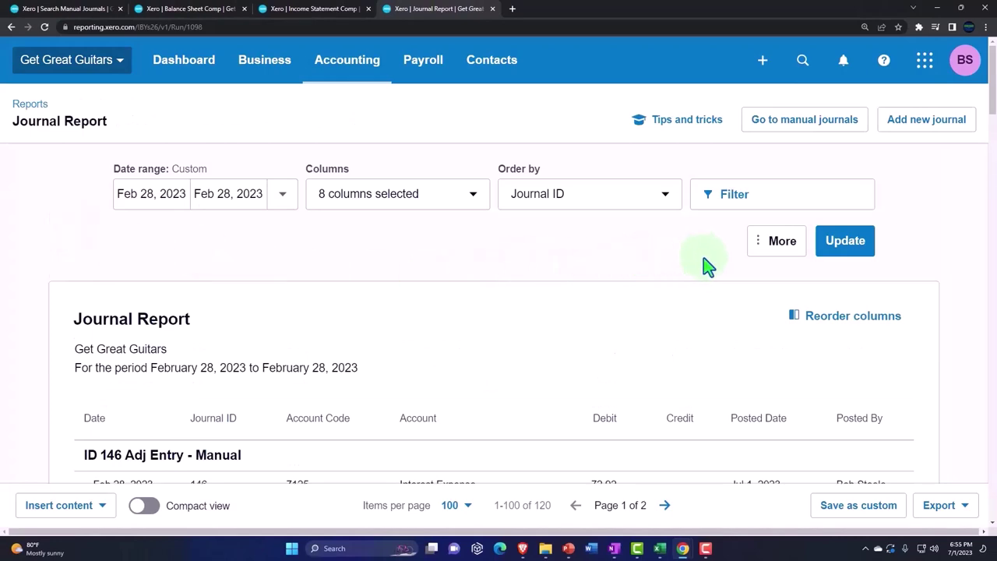
{"action": "left_click", "coordinate": [783, 243]}
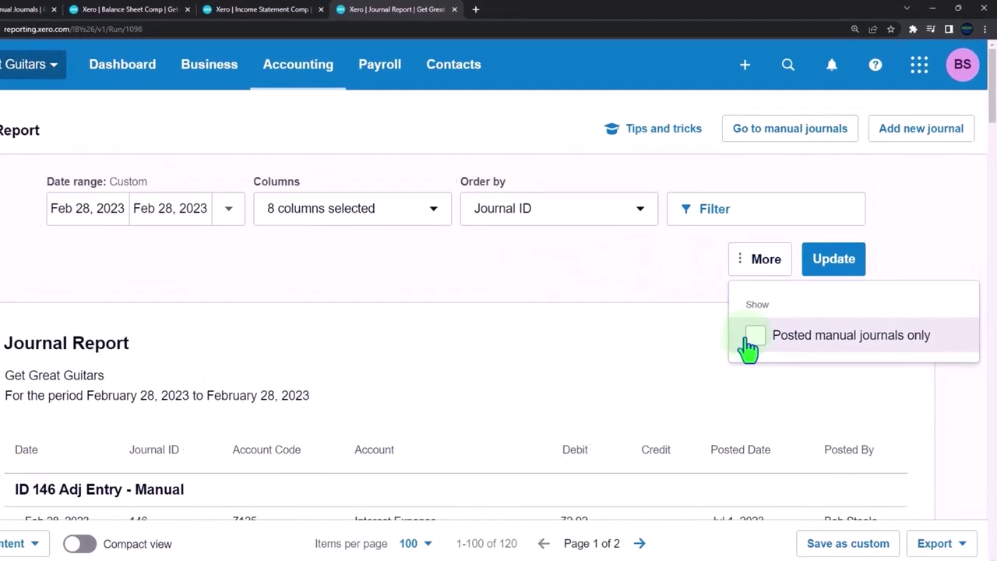
{"action": "left_click", "coordinate": [732, 370]}
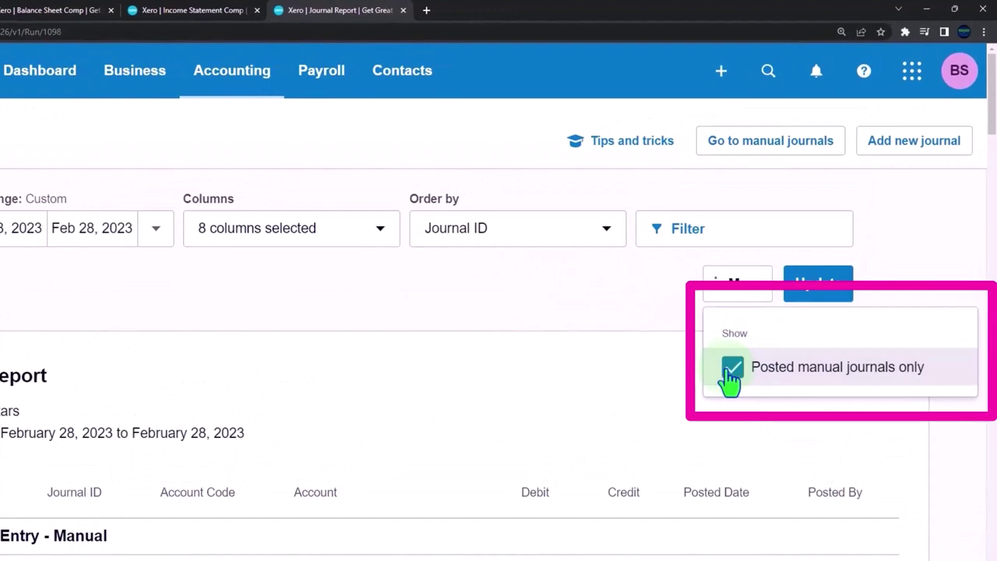
{"action": "left_click", "coordinate": [818, 283]}
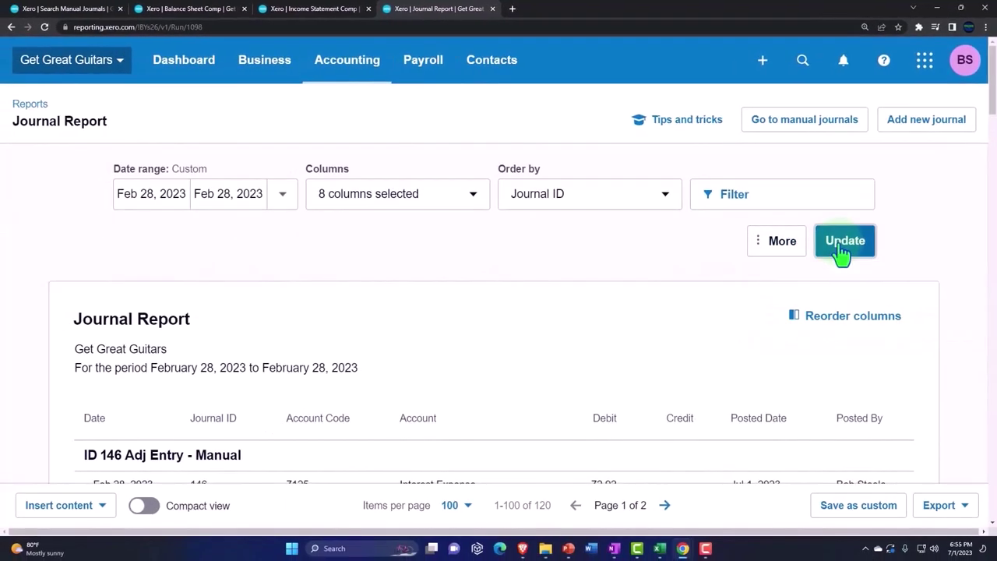
{"action": "scroll", "coordinate": [35, 294], "scroll_direction": "down", "scroll_amount": 2}
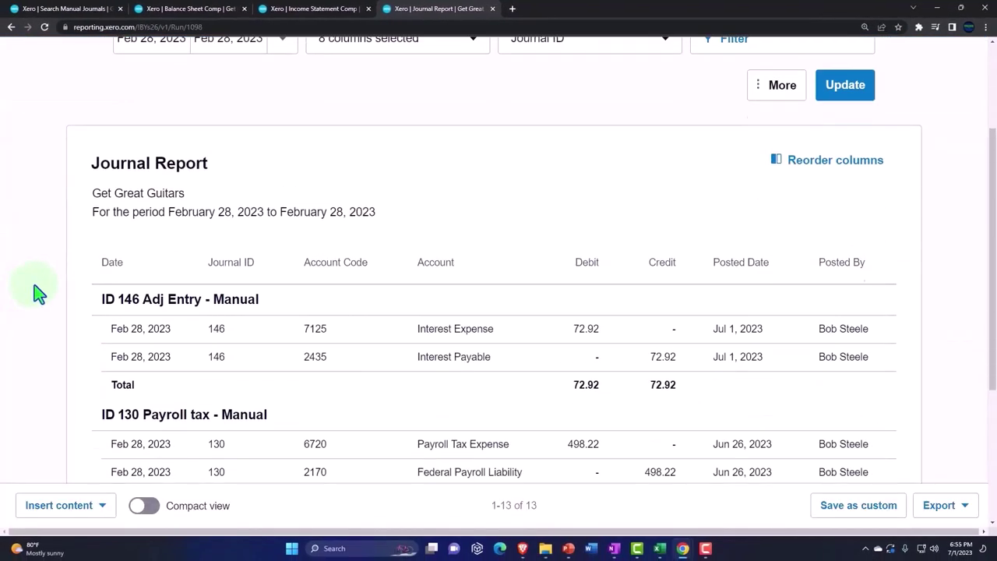
{"action": "scroll", "coordinate": [35, 295], "scroll_direction": "down", "scroll_amount": 1}
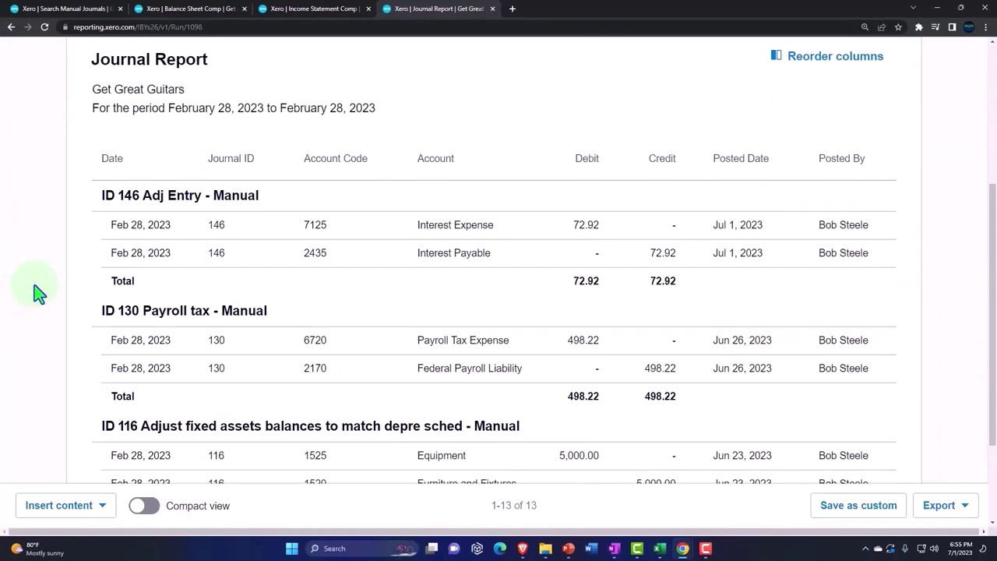
{"action": "scroll", "coordinate": [35, 294], "scroll_direction": "down", "scroll_amount": 1}
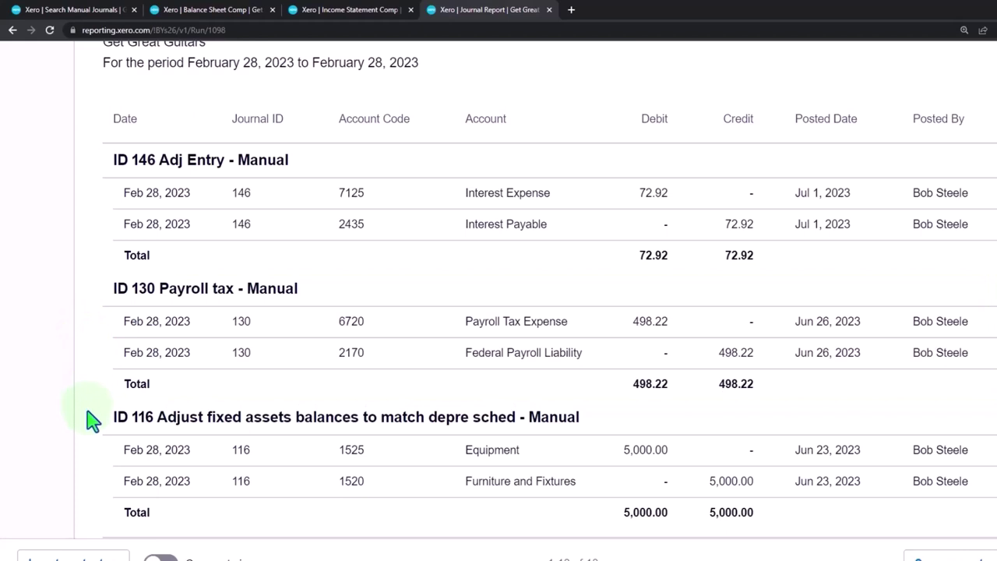
{"action": "scroll", "coordinate": [92, 421], "scroll_direction": "up", "scroll_amount": 1}
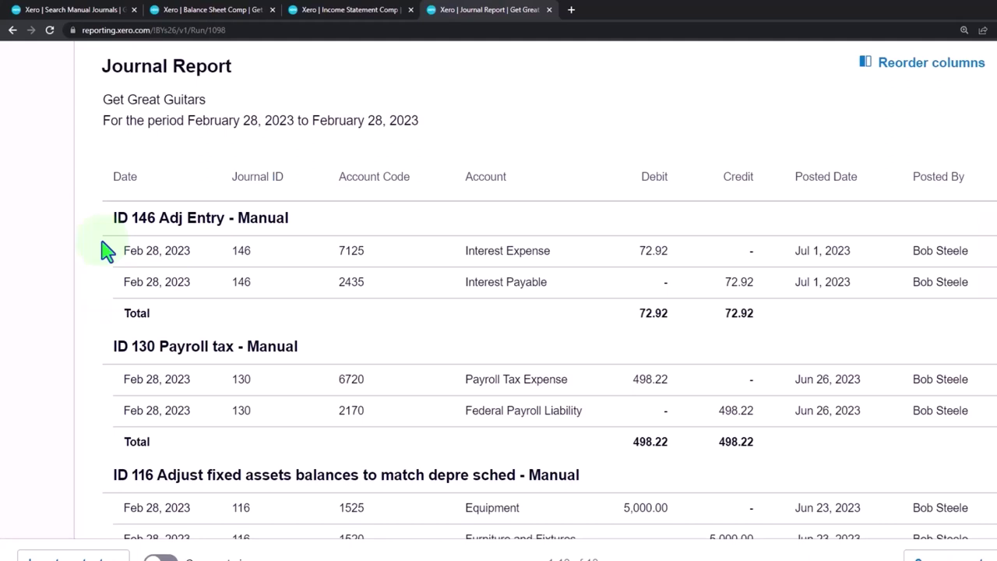
{"action": "scroll", "coordinate": [107, 250], "scroll_direction": "up", "scroll_amount": 3}
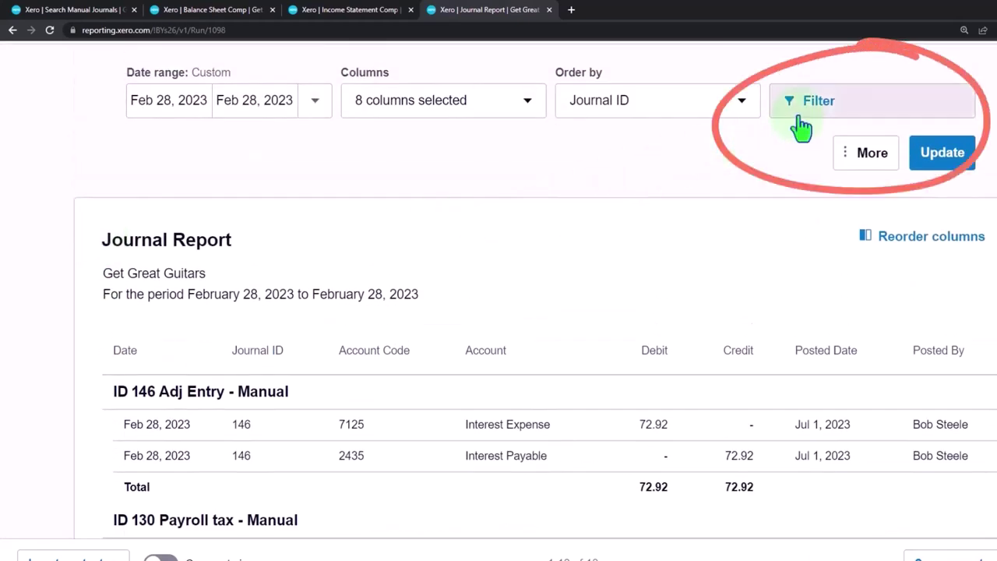
{"action": "scroll", "coordinate": [117, 304], "scroll_direction": "down", "scroll_amount": 2}
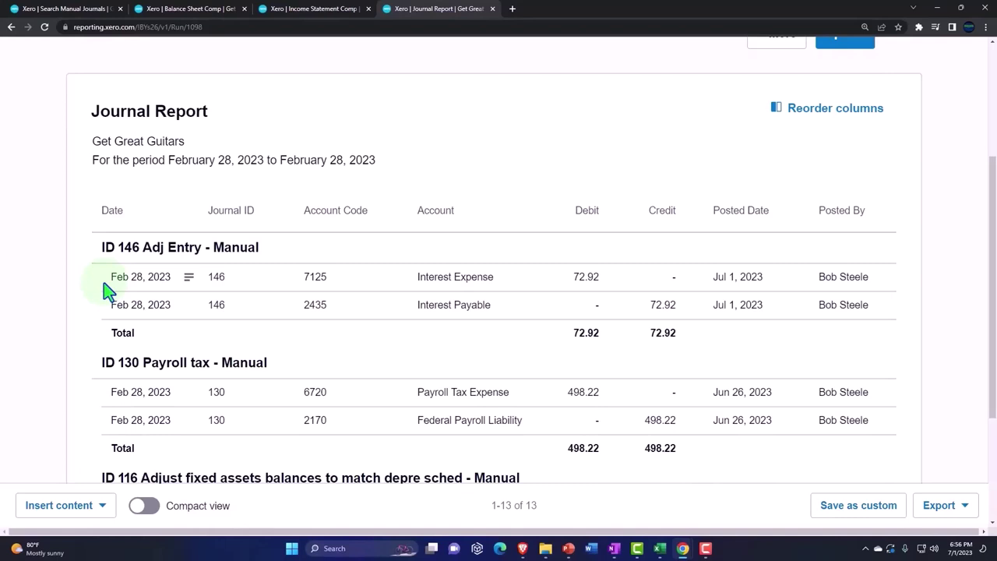
{"action": "scroll", "coordinate": [106, 290], "scroll_direction": "down", "scroll_amount": 1}
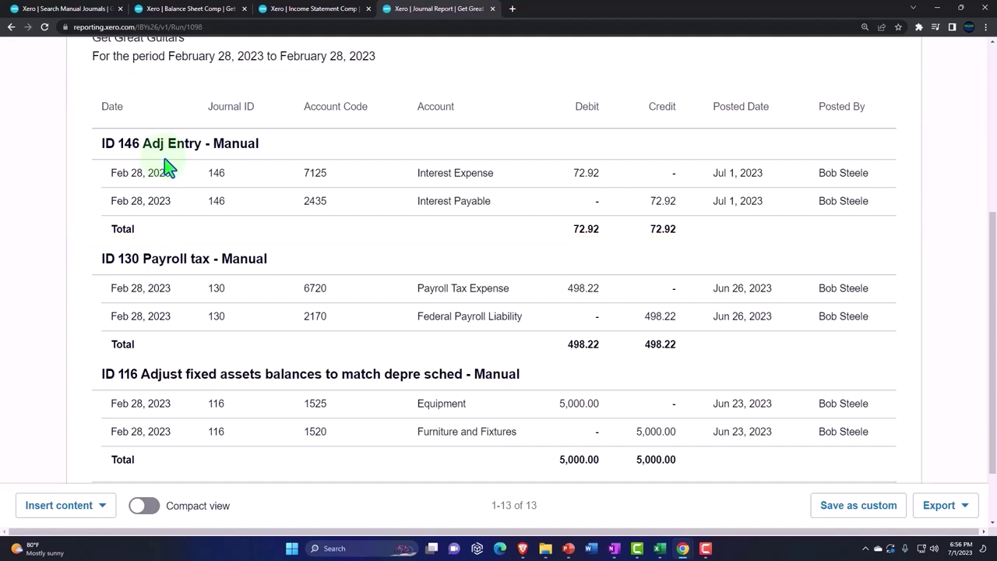
{"action": "scroll", "coordinate": [167, 168], "scroll_direction": "up", "scroll_amount": 5}
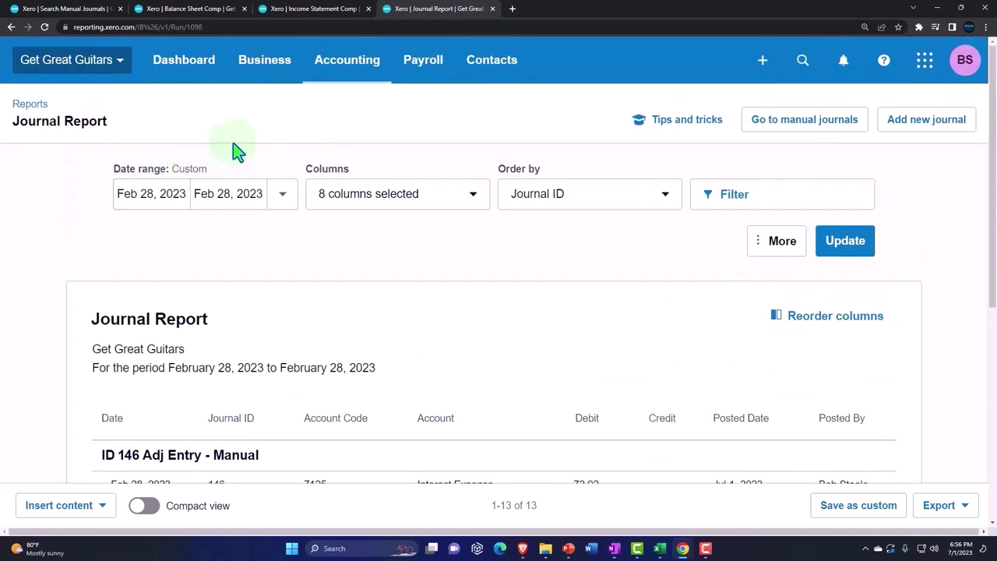
Step: Search the reports for 'tri' and open the Trial Balance
{"action": "left_click", "coordinate": [361, 74]}
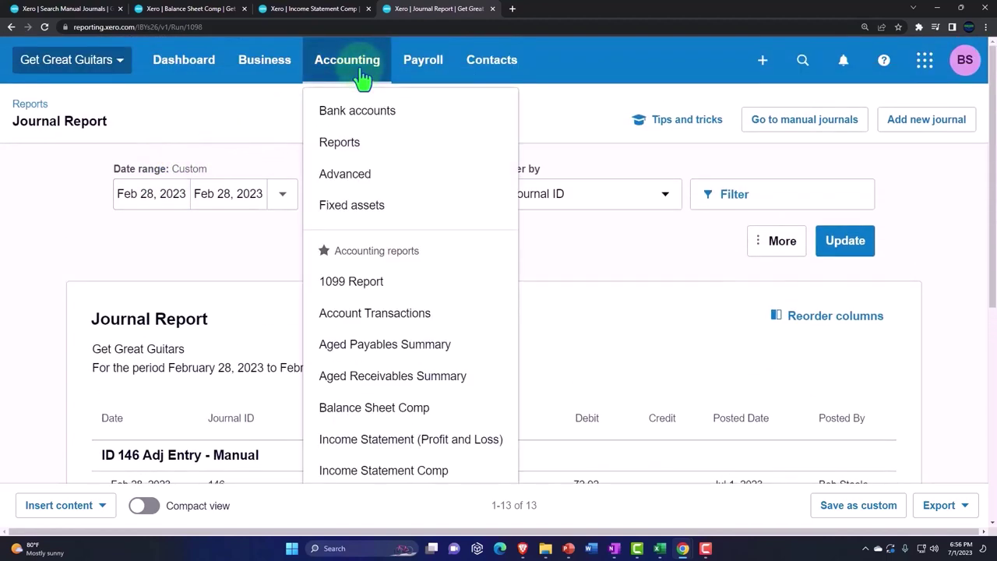
{"action": "left_click", "coordinate": [348, 143]}
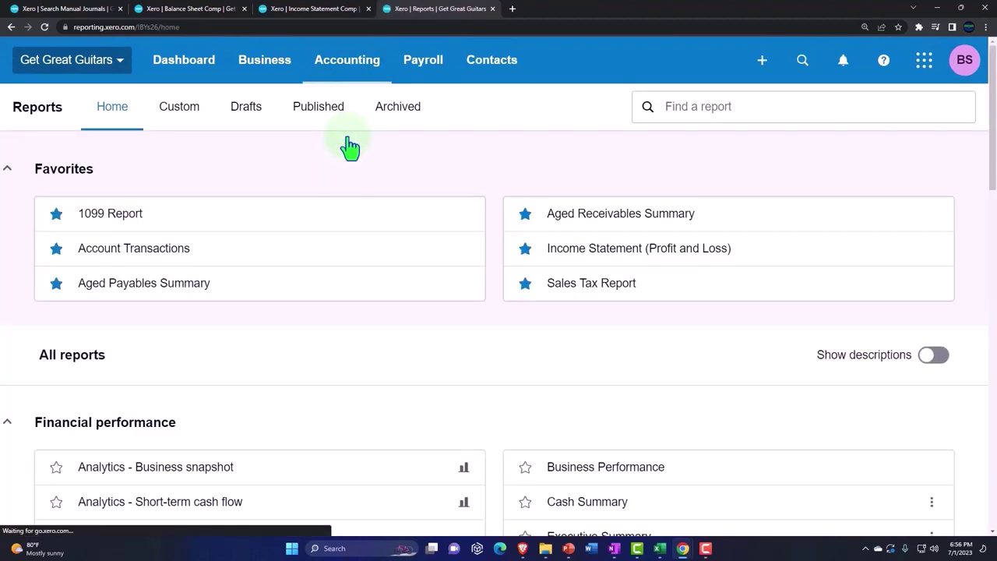
{"action": "left_click", "coordinate": [696, 117]}
{"action": "type", "text": "tri"}
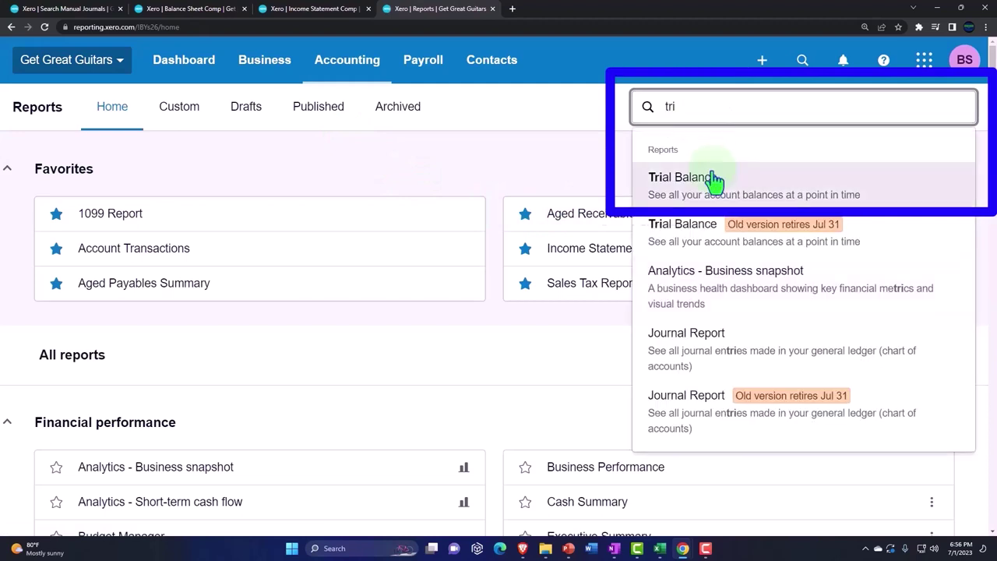
{"action": "left_click", "coordinate": [712, 181]}
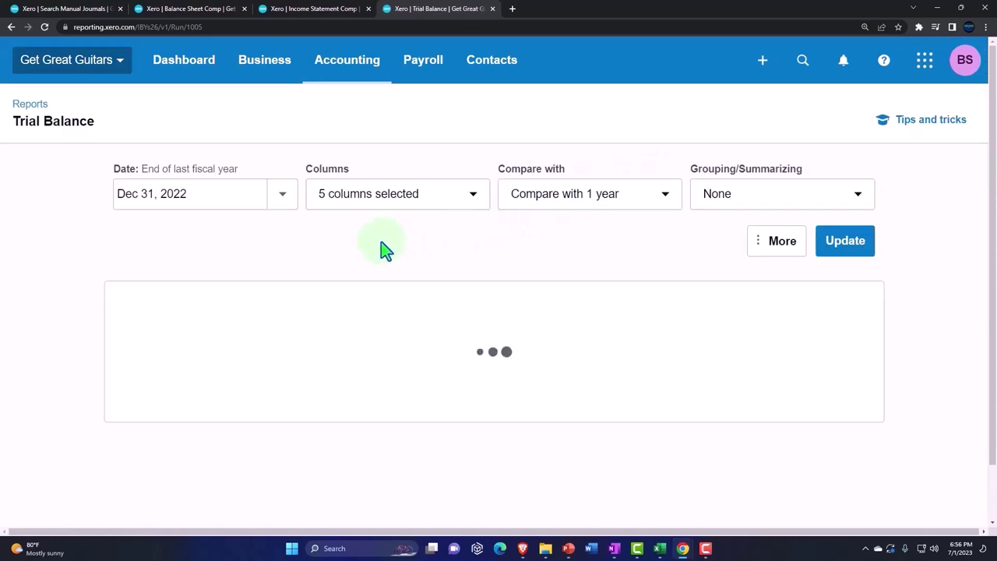
Step: Set the Trial Balance to a custom date of February 28 and rerun the report
{"action": "left_click", "coordinate": [288, 206]}
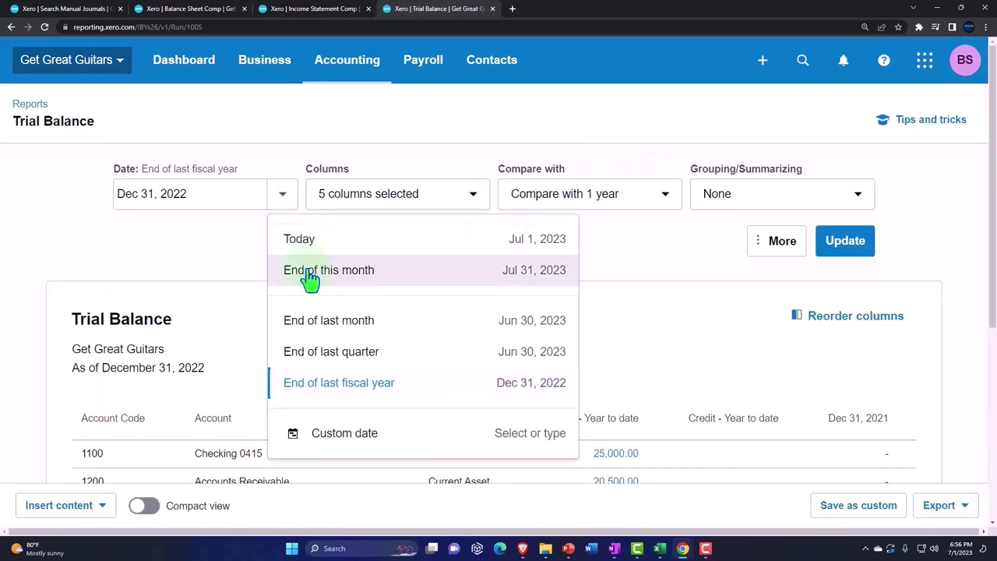
{"action": "left_click", "coordinate": [334, 450]}
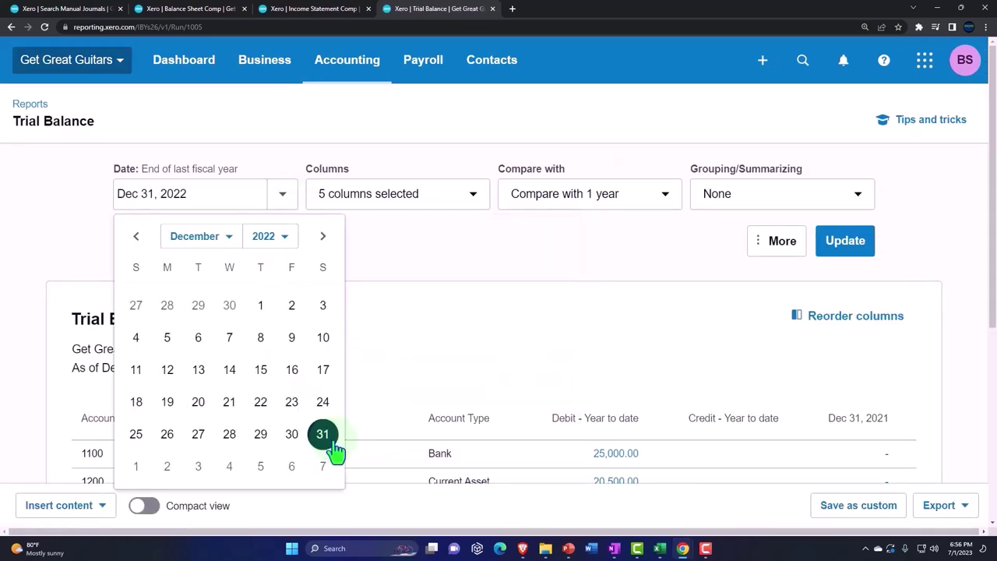
{"action": "left_click", "coordinate": [234, 241]}
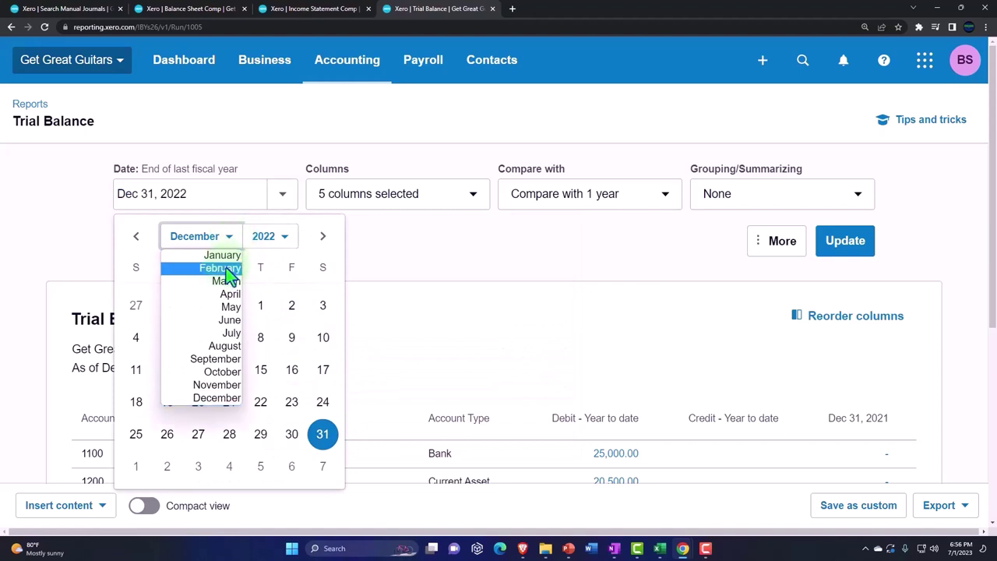
{"action": "left_click", "coordinate": [224, 268]}
{"action": "left_click", "coordinate": [167, 434]}
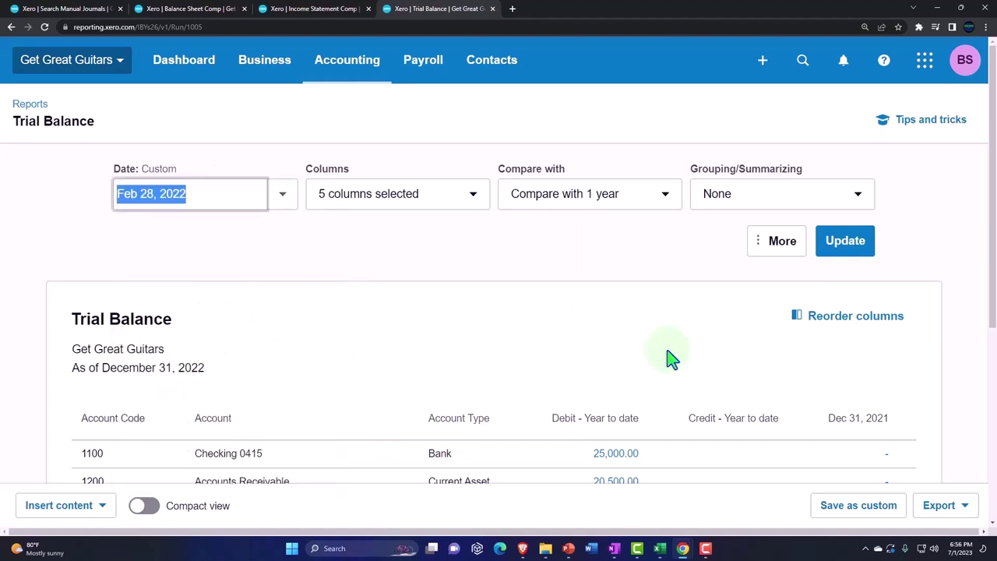
{"action": "left_click", "coordinate": [846, 243]}
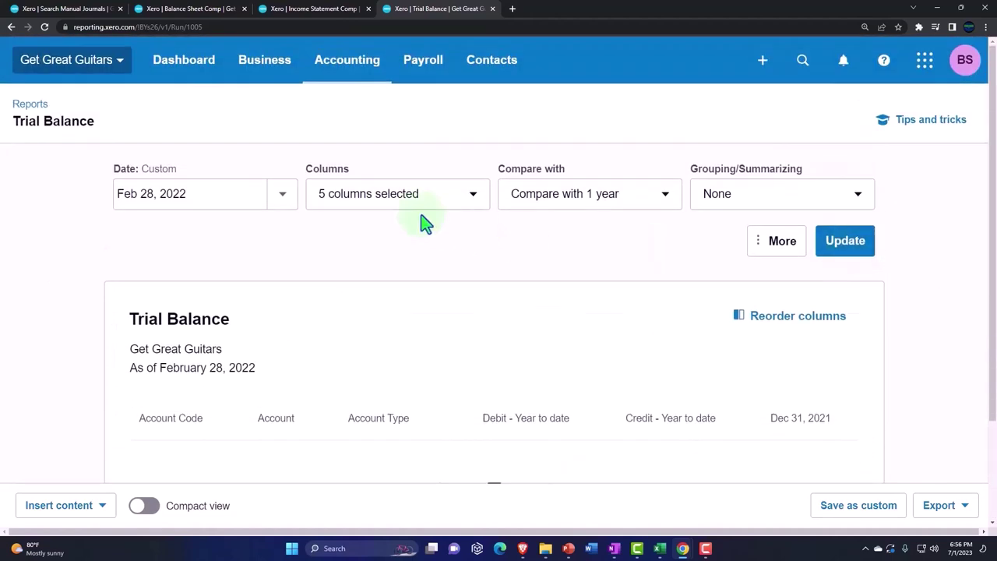
Step: Correct the custom date's year so the Trial Balance runs as of Feb 28, 2023
{"action": "left_click", "coordinate": [282, 193]}
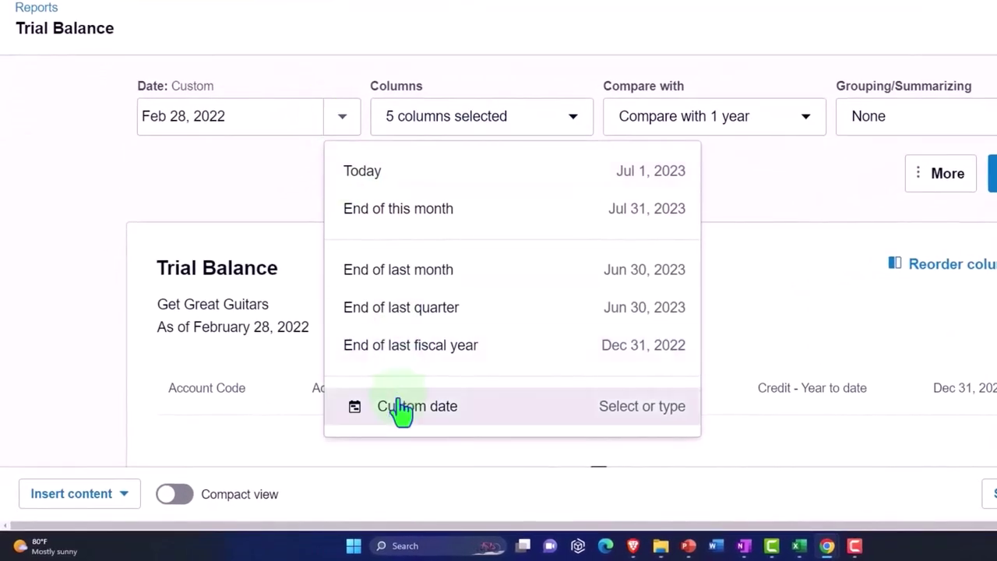
{"action": "left_click", "coordinate": [400, 408]}
{"action": "left_click", "coordinate": [340, 174]}
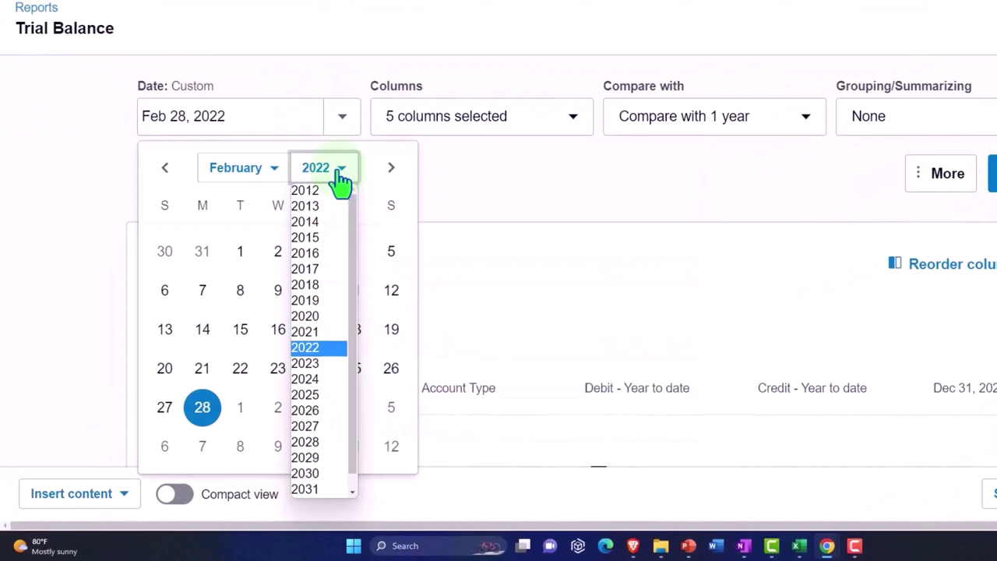
{"action": "left_click", "coordinate": [326, 364]}
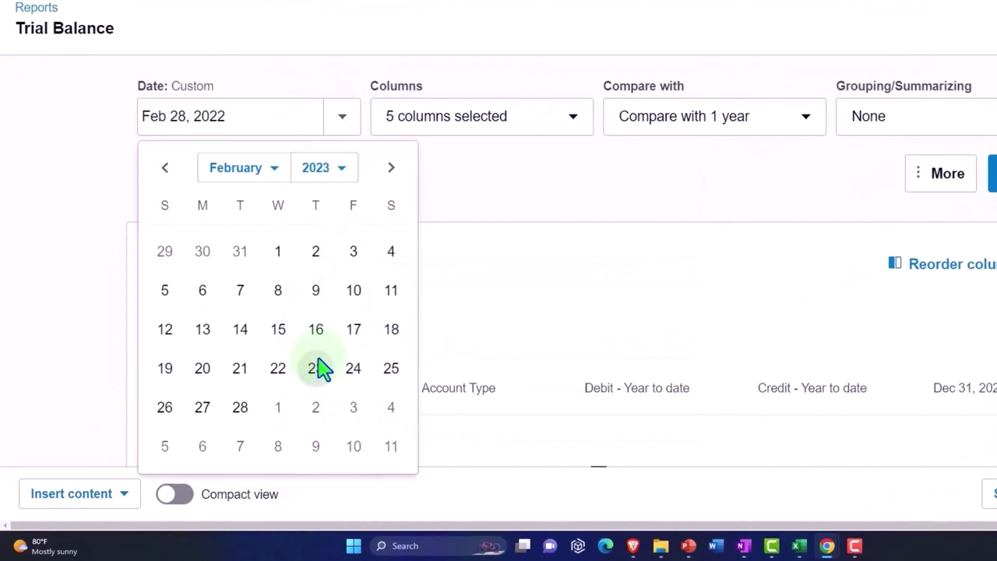
{"action": "left_click", "coordinate": [242, 411]}
{"action": "left_click", "coordinate": [857, 233]}
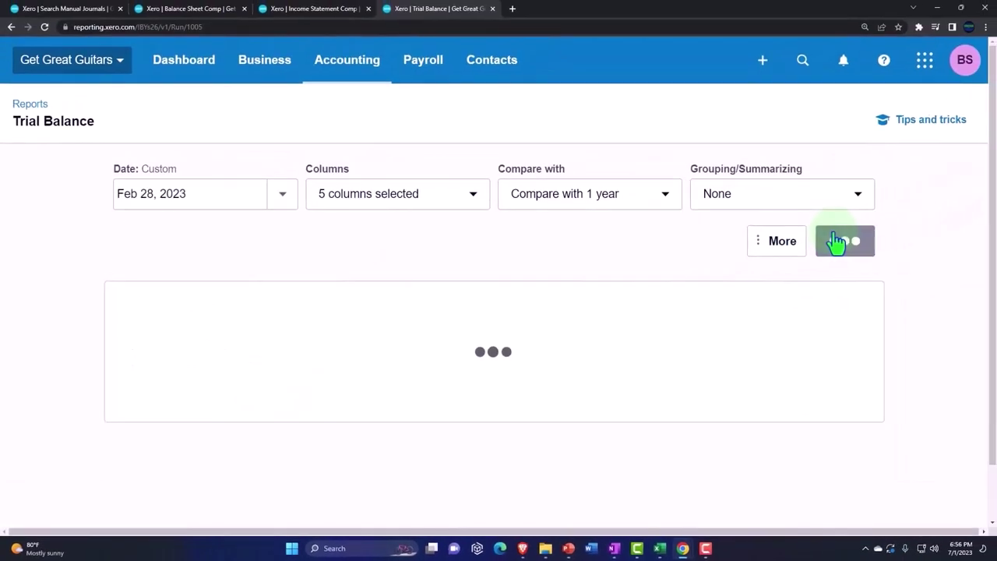
Step: Confirm Interest Payable shows a 72.92 credit and both debit and credit totals equal 302,994.18
{"action": "scroll", "coordinate": [893, 206], "scroll_direction": "down", "scroll_amount": 1}
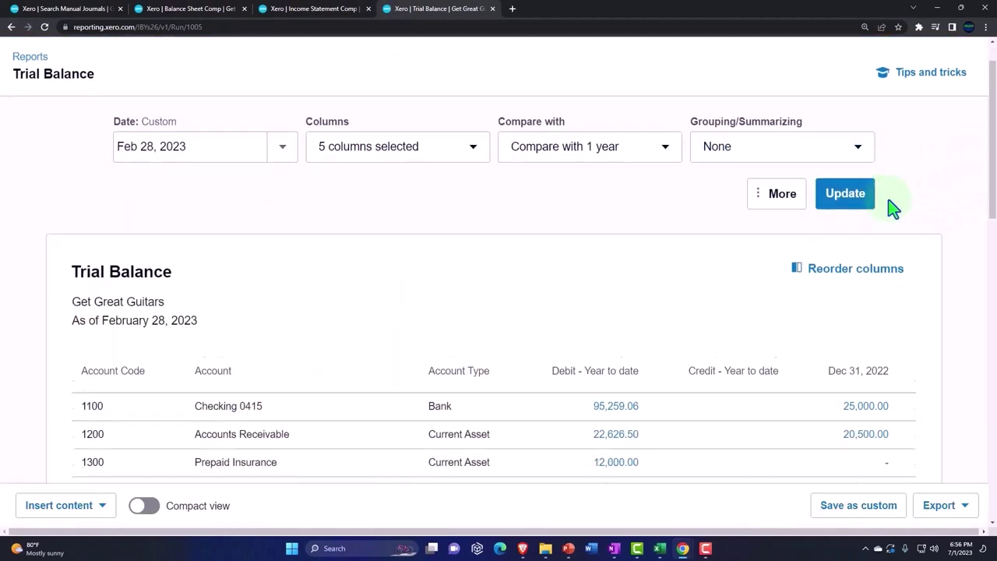
{"action": "scroll", "coordinate": [893, 207], "scroll_direction": "down", "scroll_amount": 2}
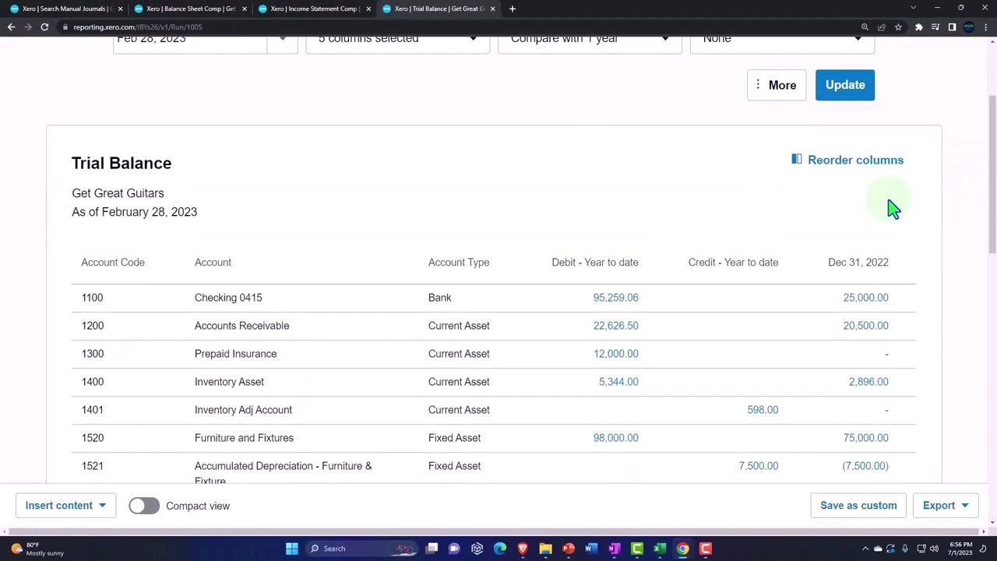
{"action": "scroll", "coordinate": [892, 207], "scroll_direction": "down", "scroll_amount": 1}
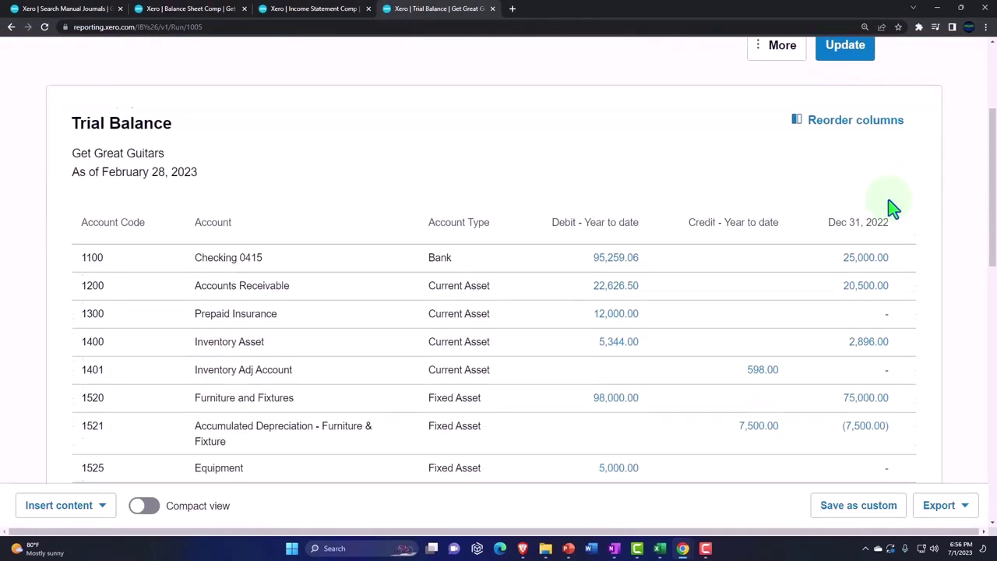
{"action": "scroll", "coordinate": [928, 211], "scroll_direction": "down", "scroll_amount": 1}
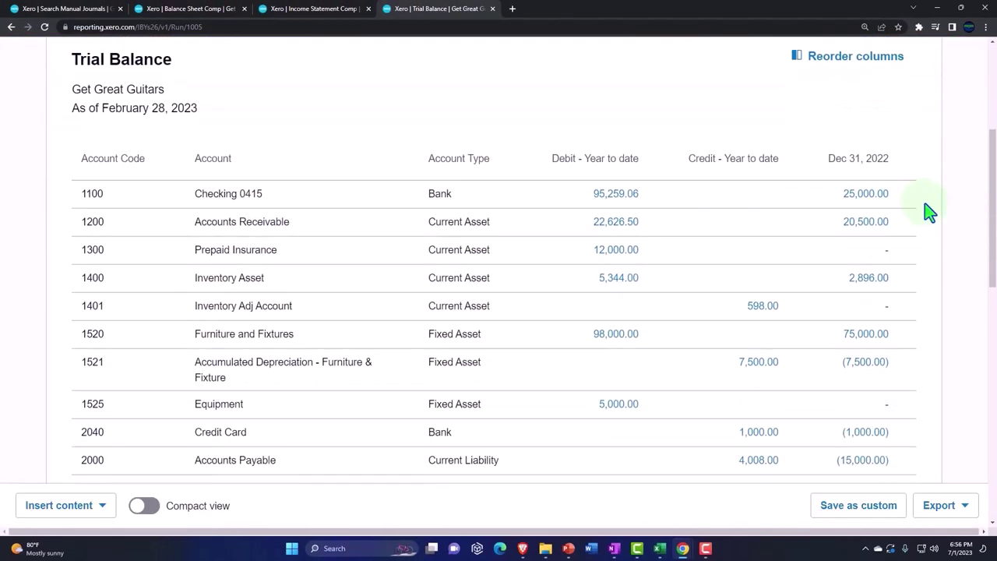
{"action": "scroll", "coordinate": [929, 210], "scroll_direction": "down", "scroll_amount": 1}
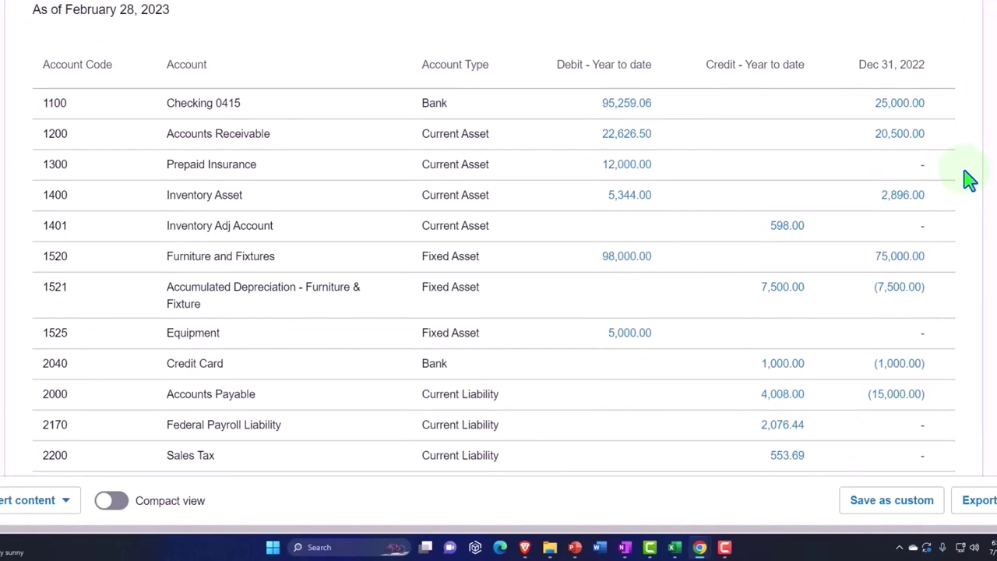
{"action": "scroll", "coordinate": [968, 179], "scroll_direction": "down", "scroll_amount": 5}
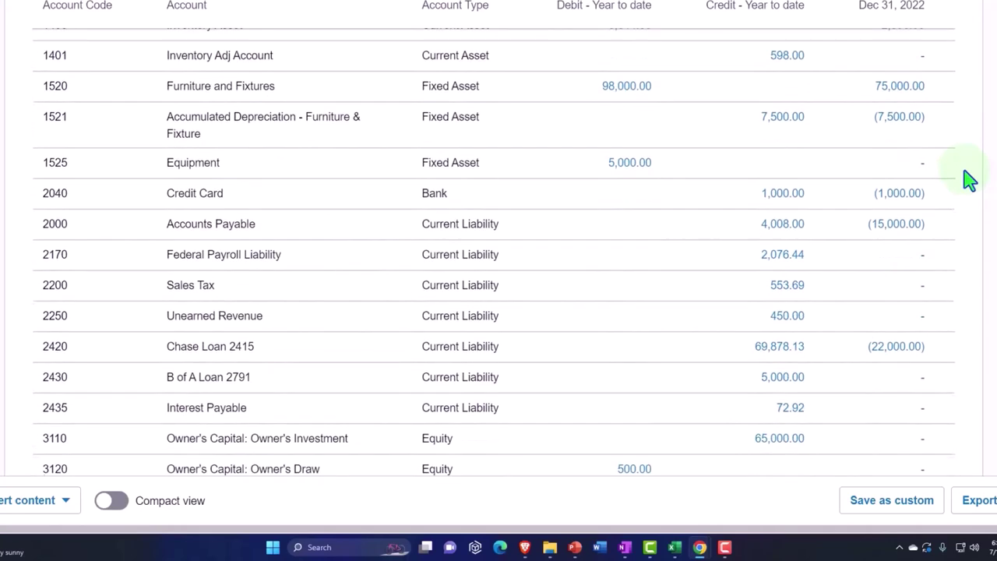
{"action": "scroll", "coordinate": [966, 178], "scroll_direction": "down", "scroll_amount": 3}
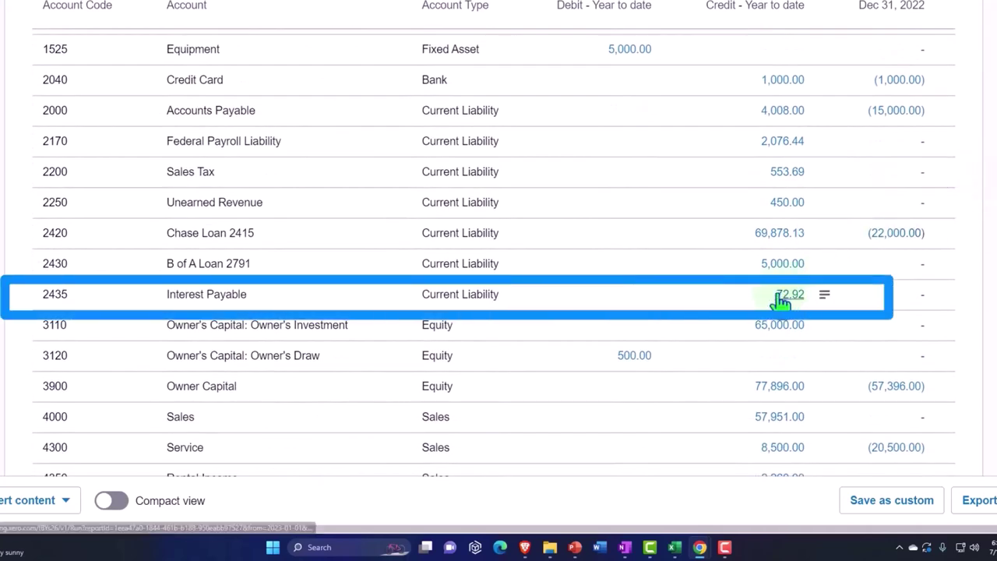
{"action": "scroll", "coordinate": [779, 305], "scroll_direction": "down", "scroll_amount": 2}
{"action": "scroll", "coordinate": [779, 306], "scroll_direction": "down", "scroll_amount": 5}
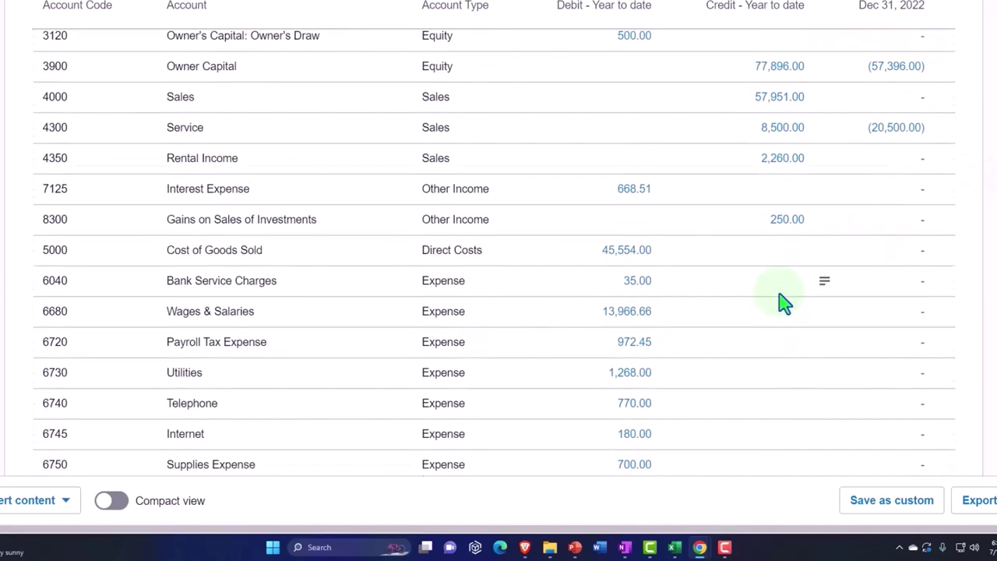
{"action": "scroll", "coordinate": [783, 304], "scroll_direction": "down", "scroll_amount": 3}
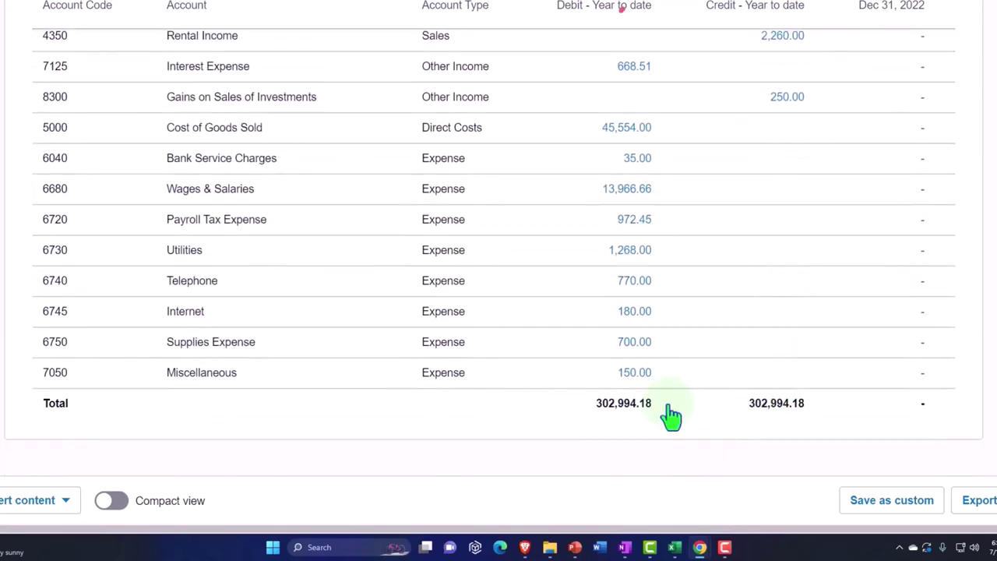